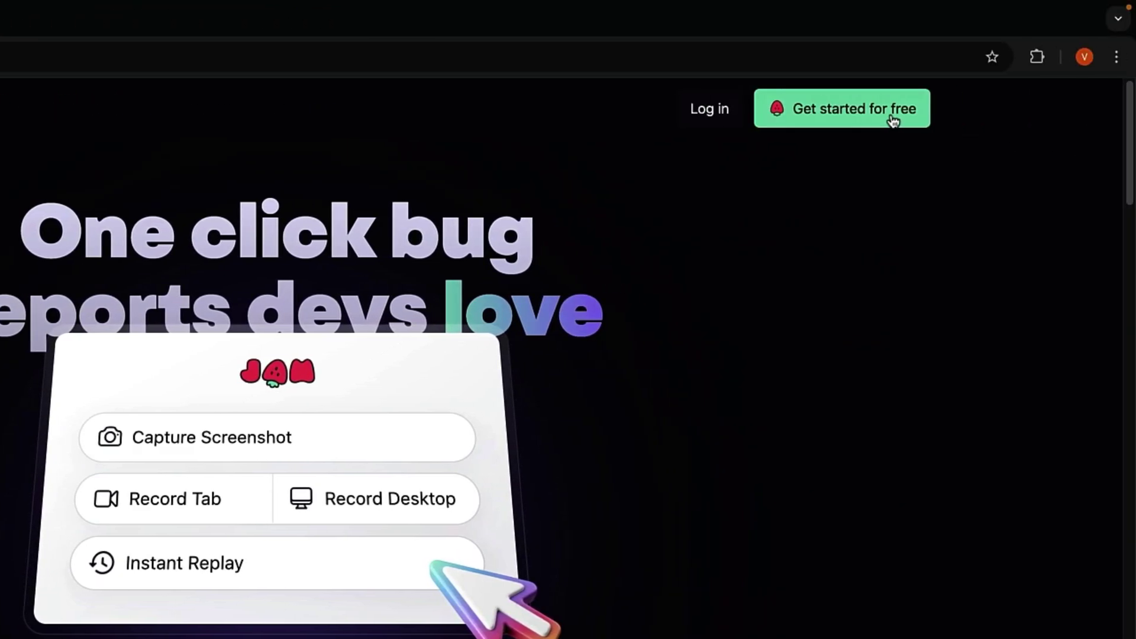
Step: Go to Jam's Chrome Web Store page and request adding the extension to Chrome
left_click(892, 118)
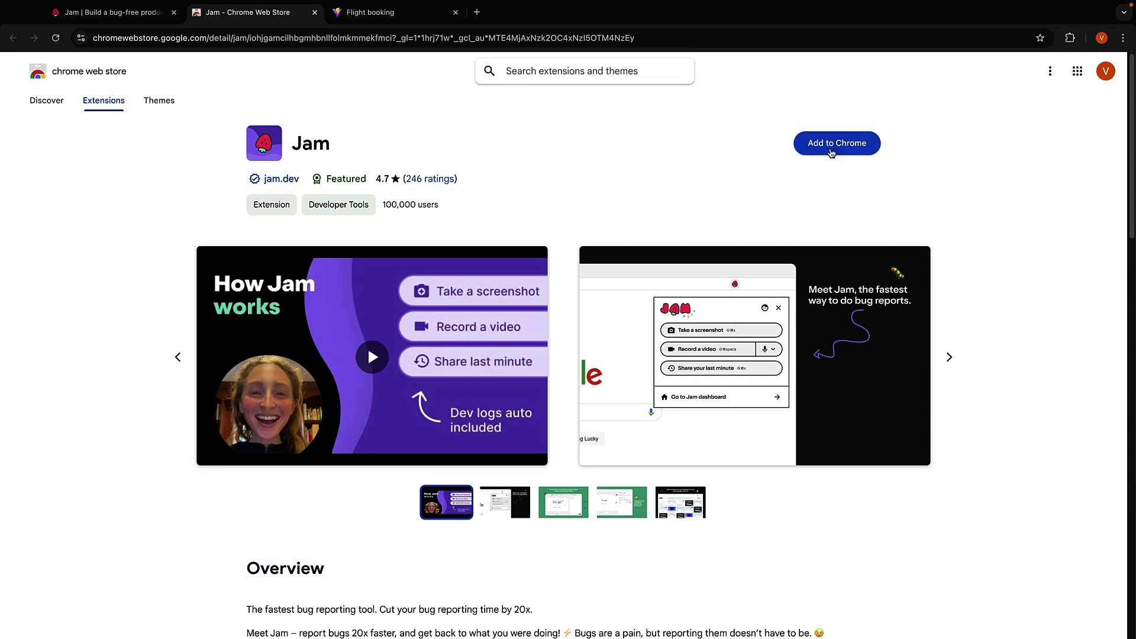
left_click(831, 146)
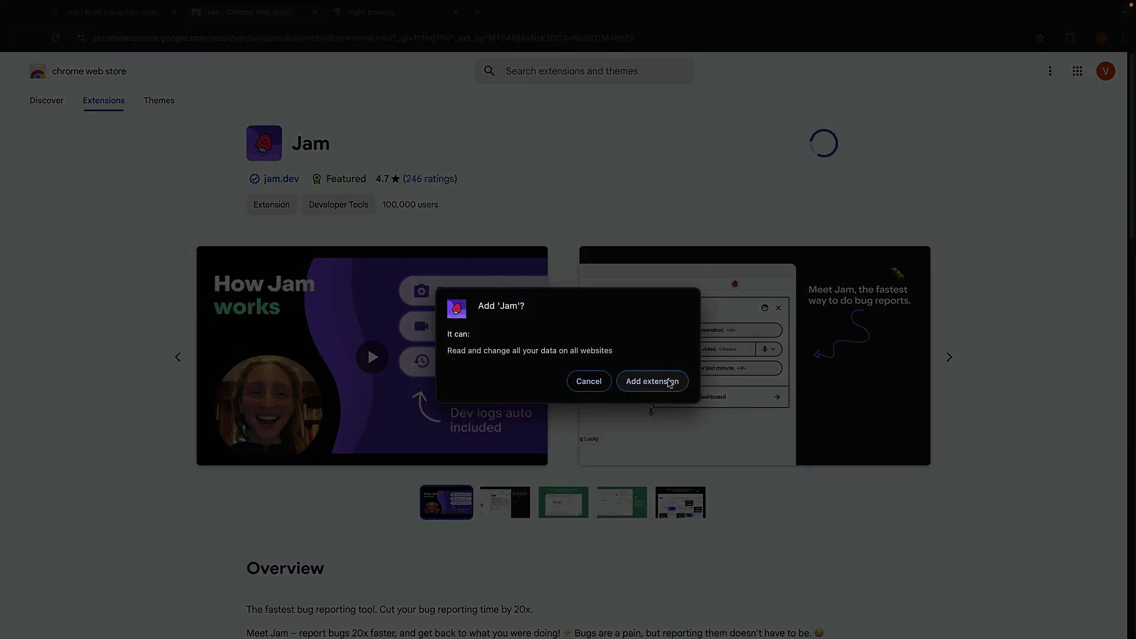
Step: Confirm the Jam install, sign in with Google, and pin Jam to the toolbar
left_click(652, 381)
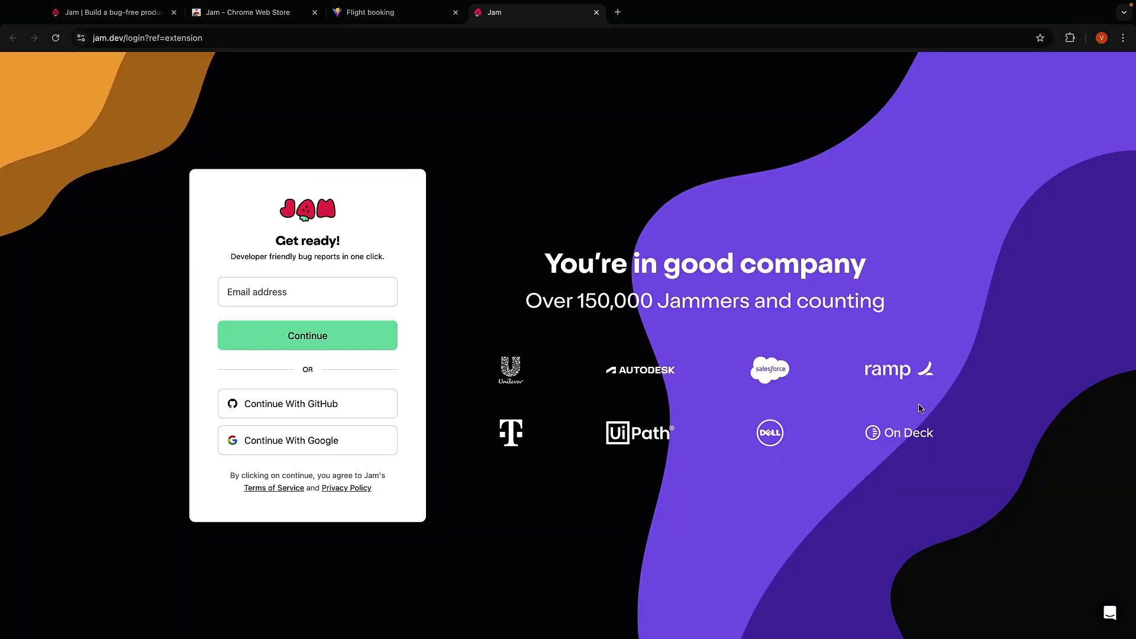
left_click(335, 444)
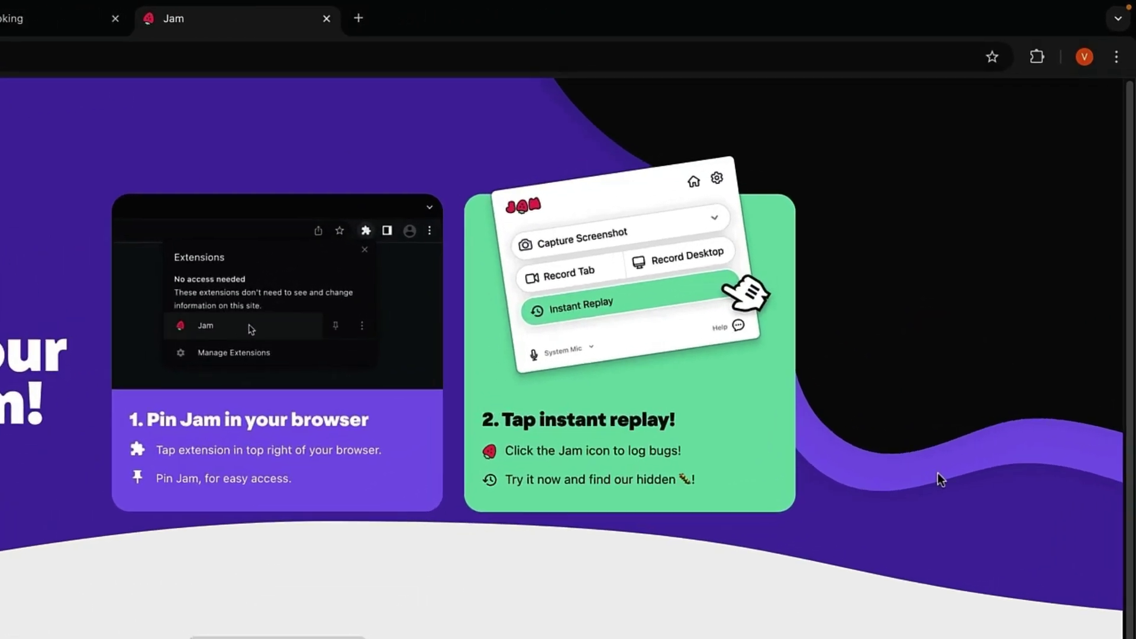
left_click(1070, 37)
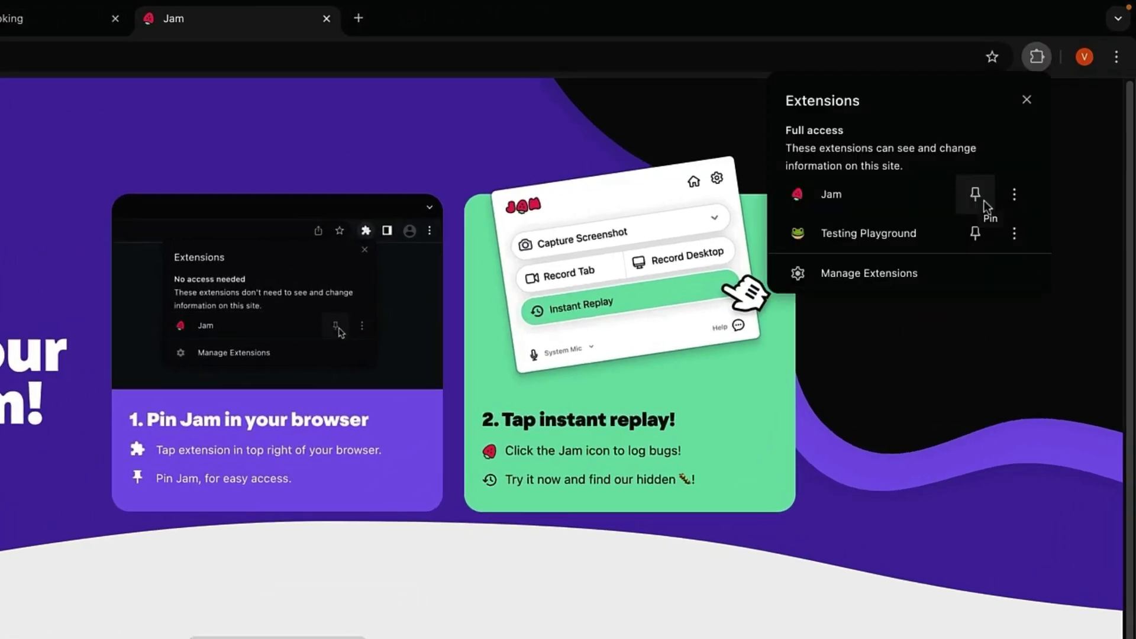
left_click(984, 202)
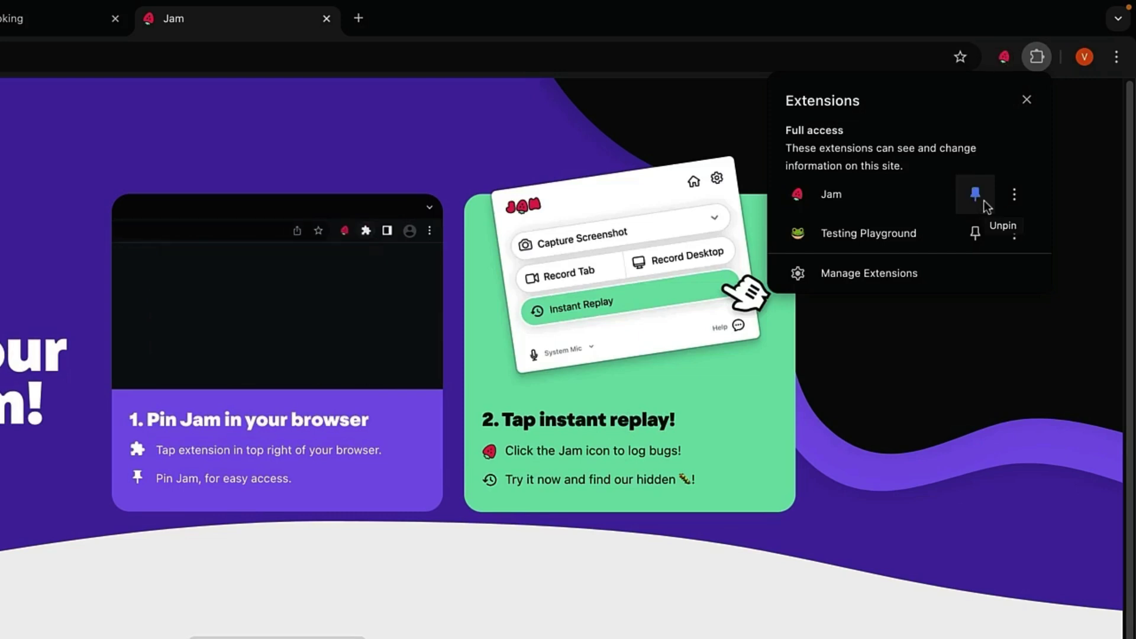
Step: Preview Jam's capture options, then return to the Flight booking tab
left_click(1004, 57)
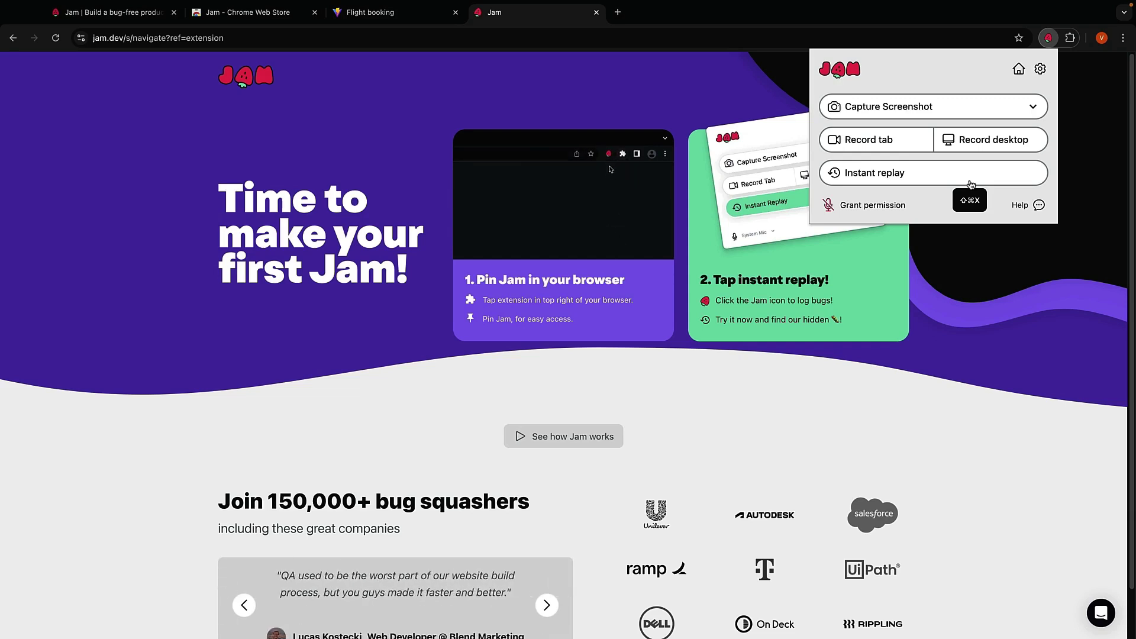
left_click(356, 149)
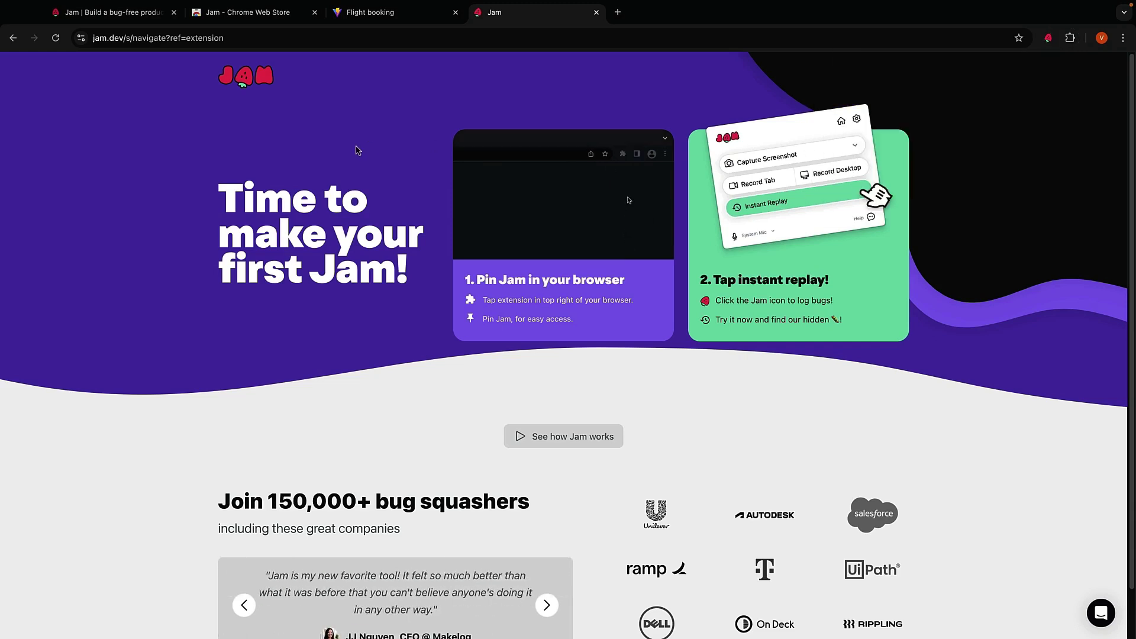
left_click(373, 16)
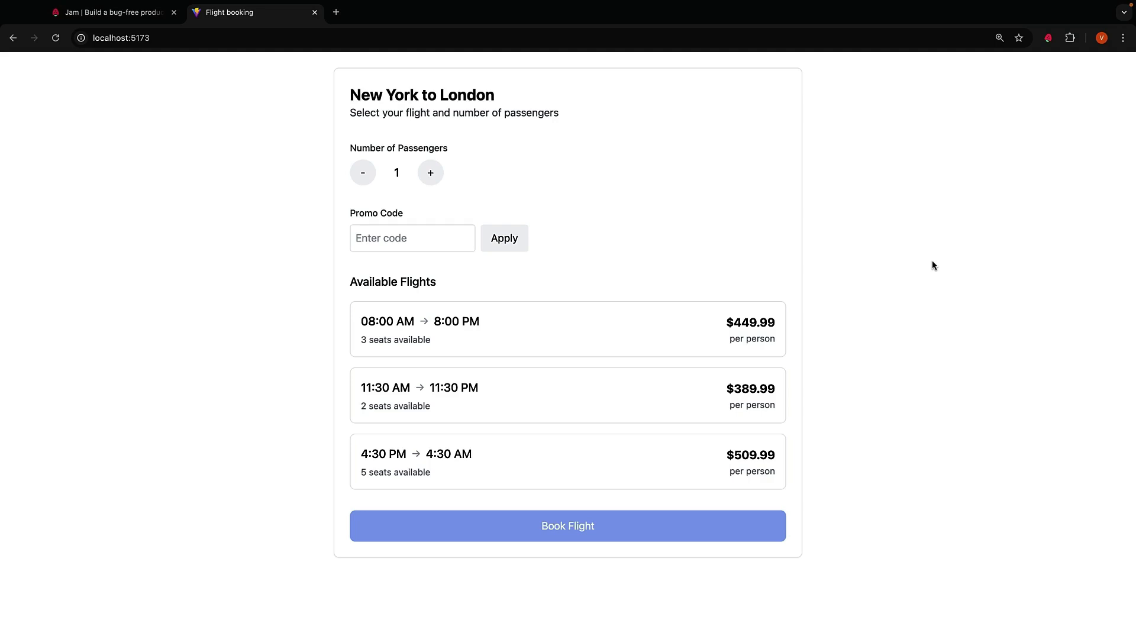
Step: Apply the promo code SAVE10
key("Tab")
type("SAVE10")
left_click(523, 248)
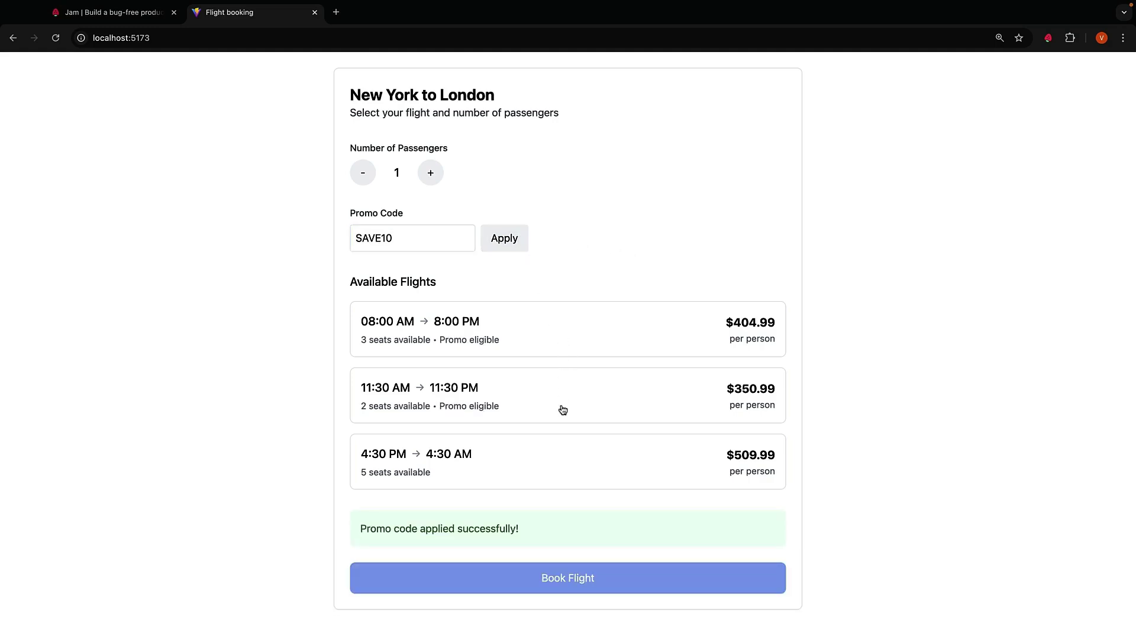
Step: Book the 08:00 AM flight successfully, then attempt the 11:30 AM flight, which fails
left_click(575, 349)
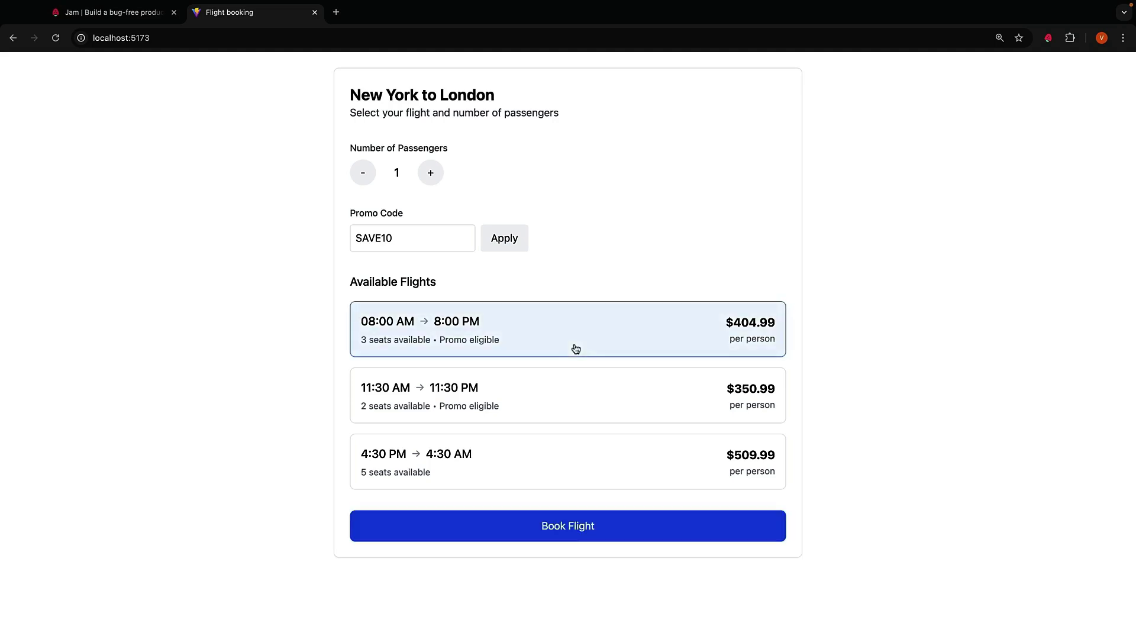
left_click(577, 525)
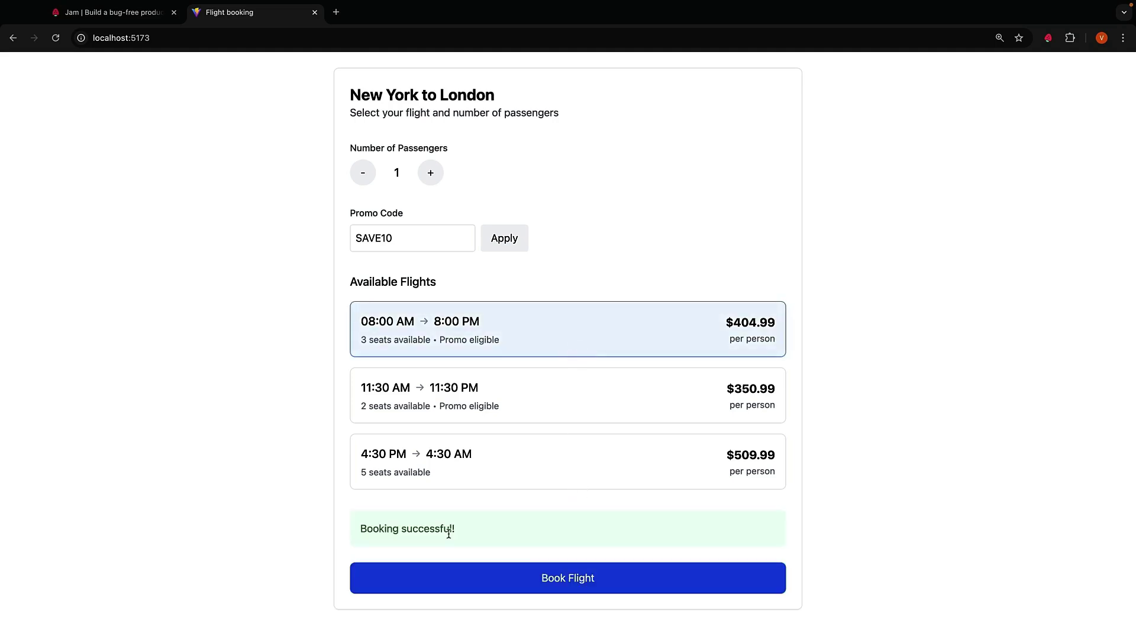
left_click(565, 403)
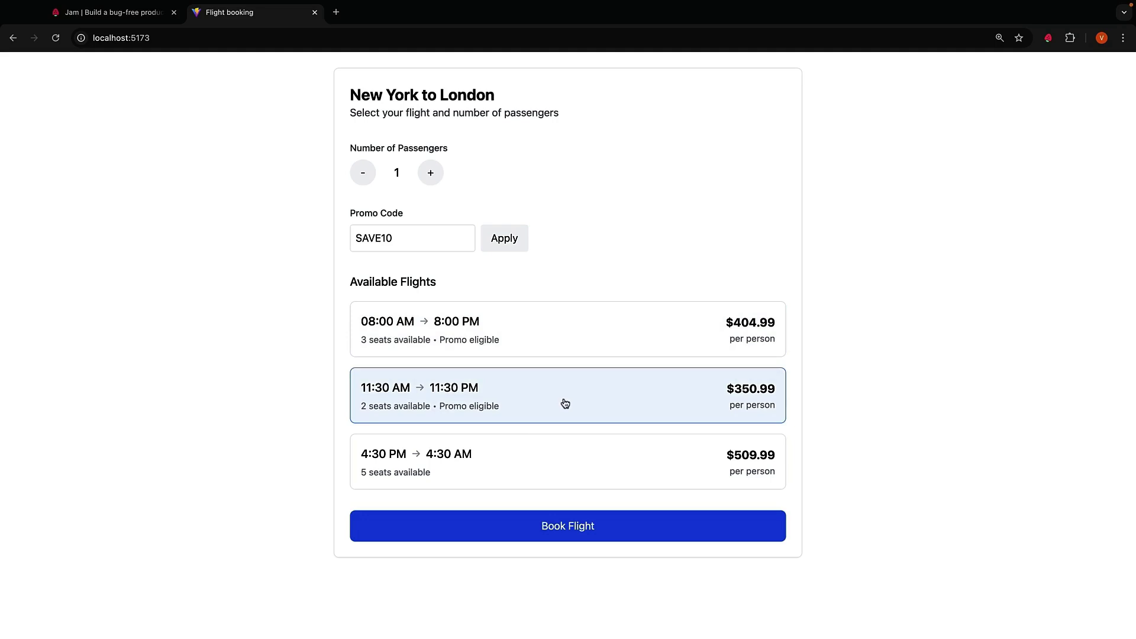
left_click(565, 528)
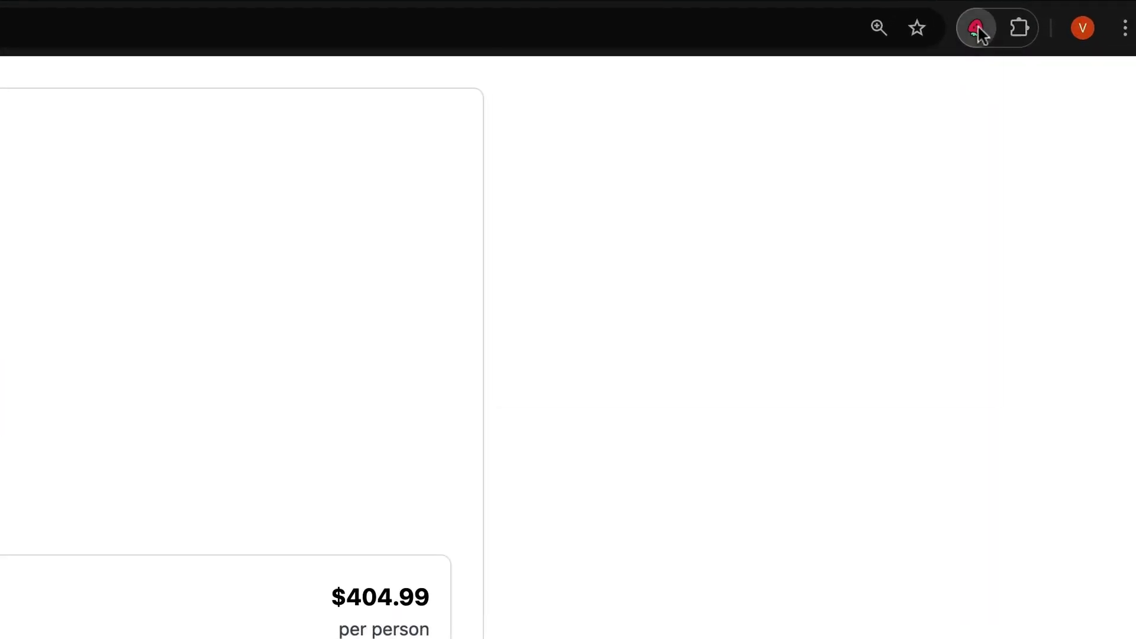
Step: Capture a Jam instant replay of the failed booking, extended to 12 seconds
left_click(977, 29)
left_click(717, 301)
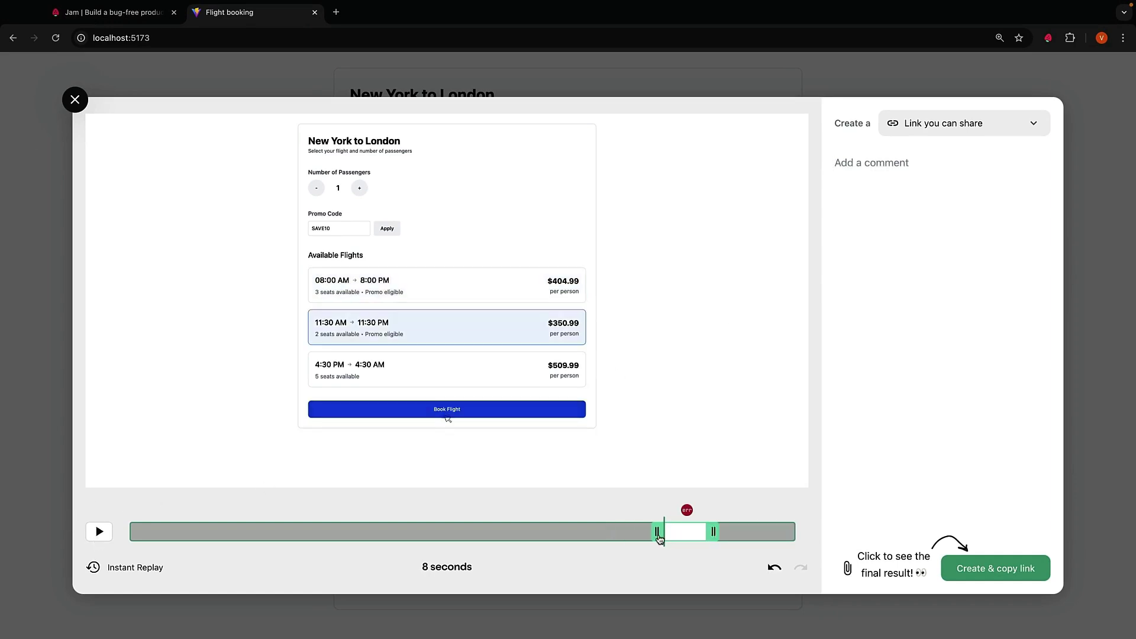
left_click_drag(660, 532, 632, 535)
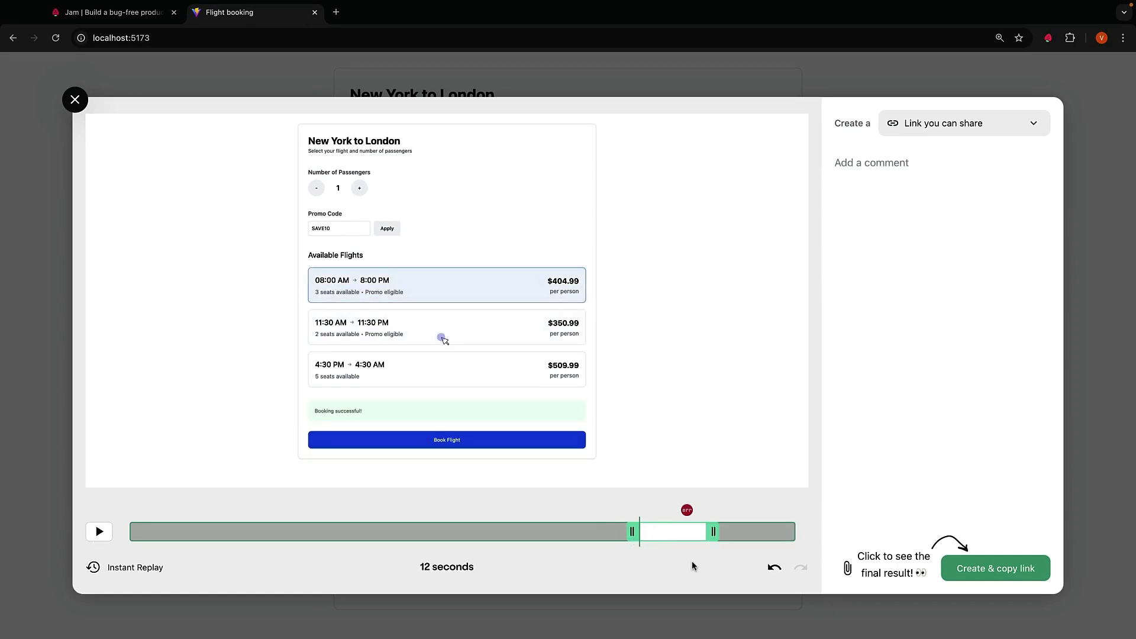
mouse_move(686, 512)
Step: Create the replay's share link and browse its Console, Network and Actions panels
left_click(998, 570)
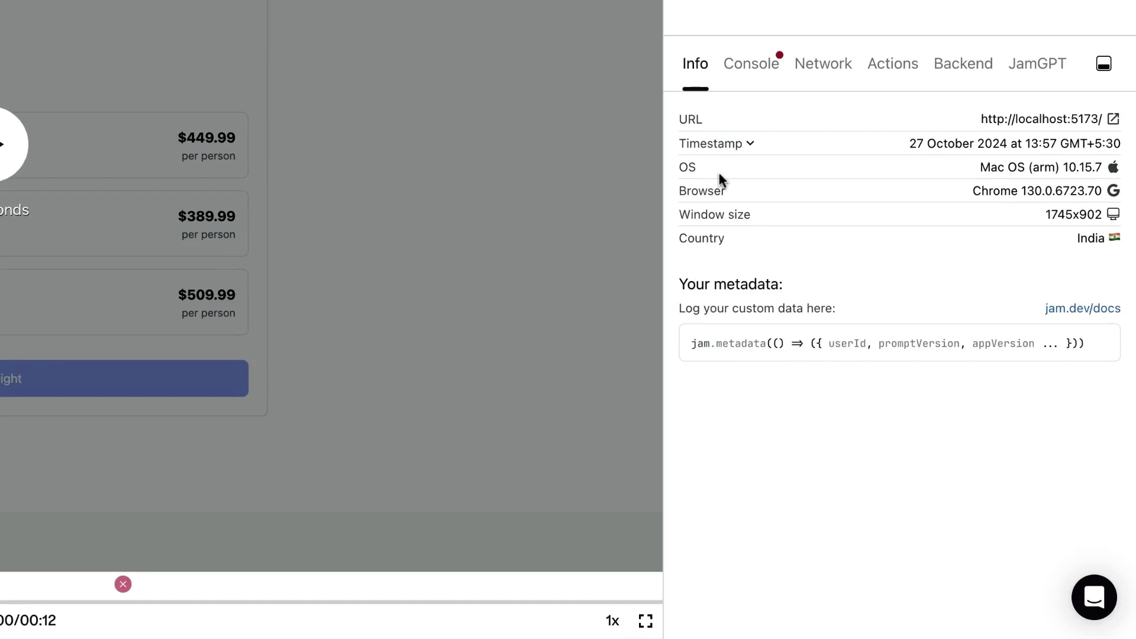
left_click(745, 71)
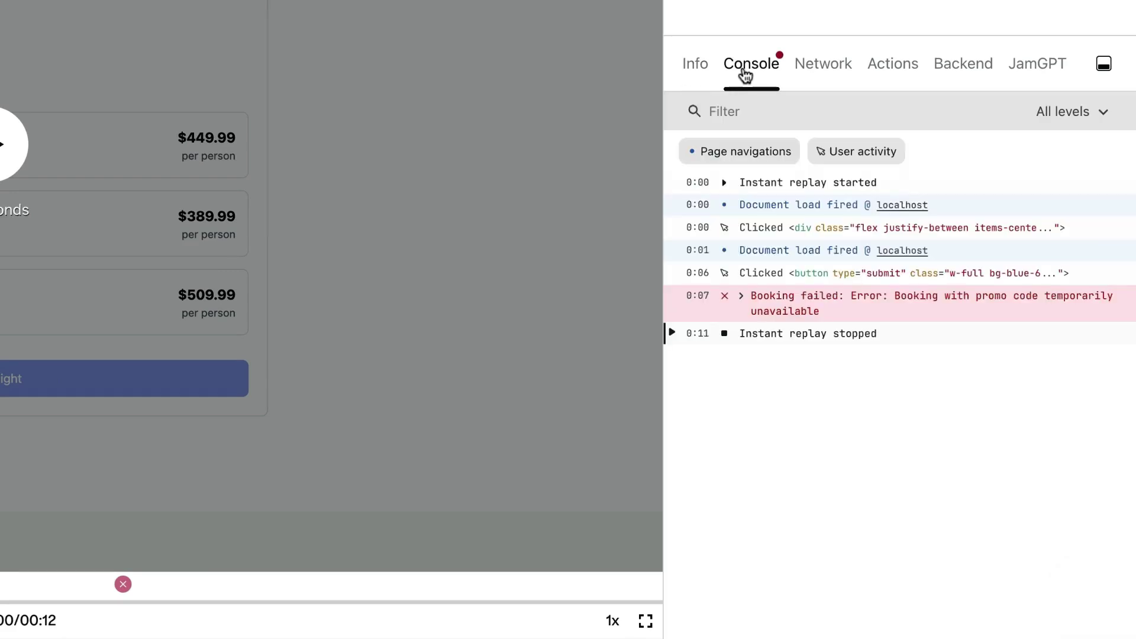
left_click(813, 77)
left_click(906, 79)
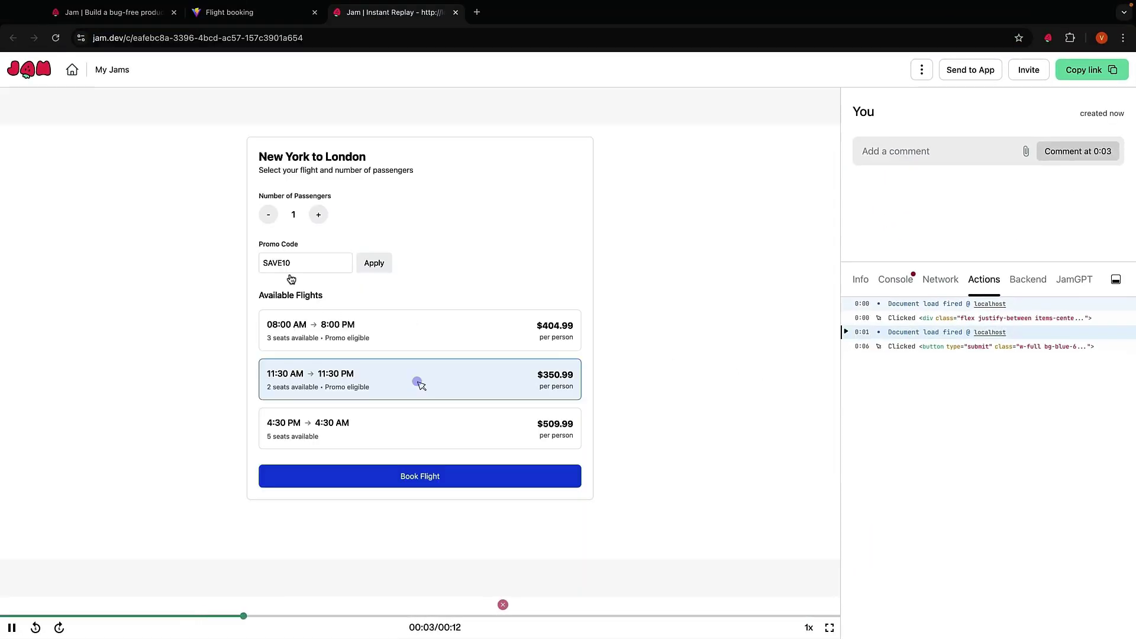
Step: Jump to the booking error, review its network and console entries, then return to booking
left_click(507, 599)
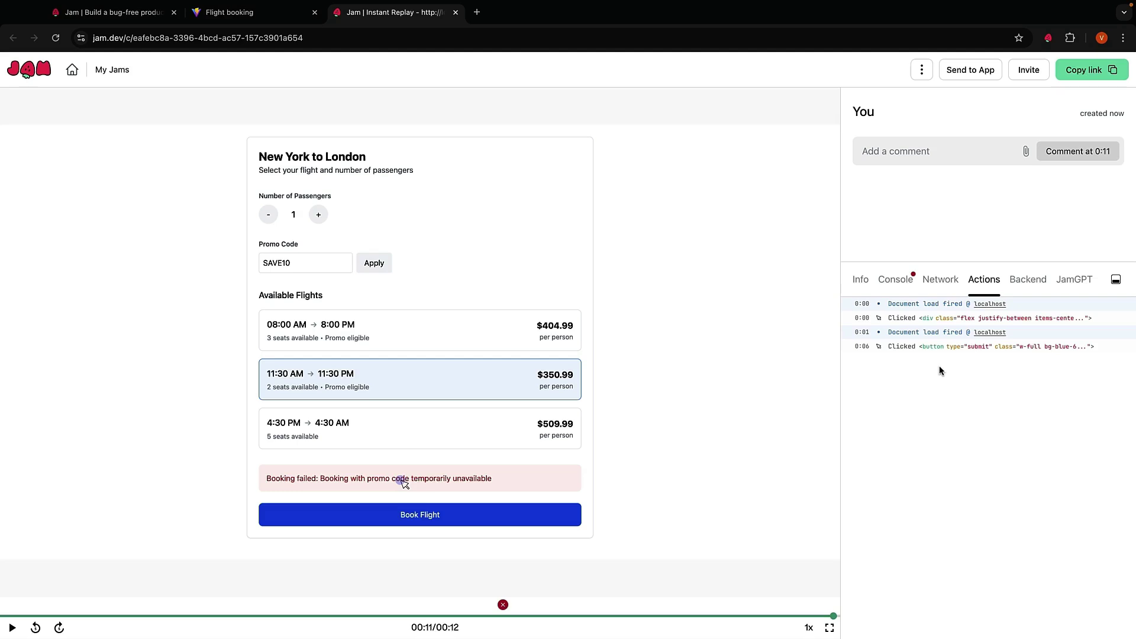
left_click(939, 283)
left_click(895, 283)
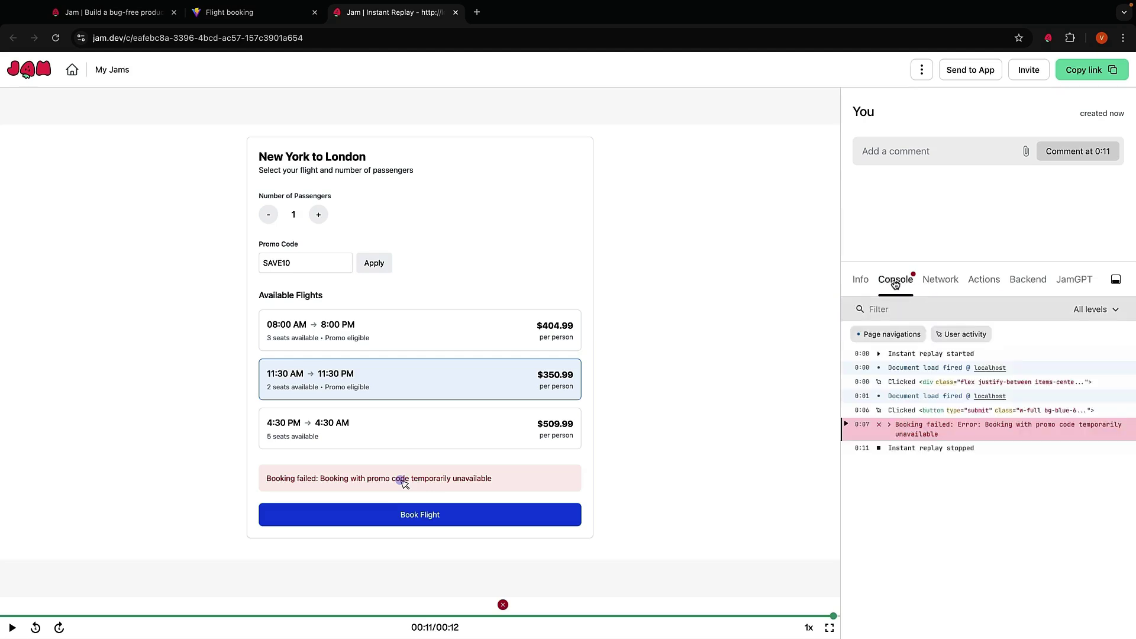
key("ctrl+shift+Tab")
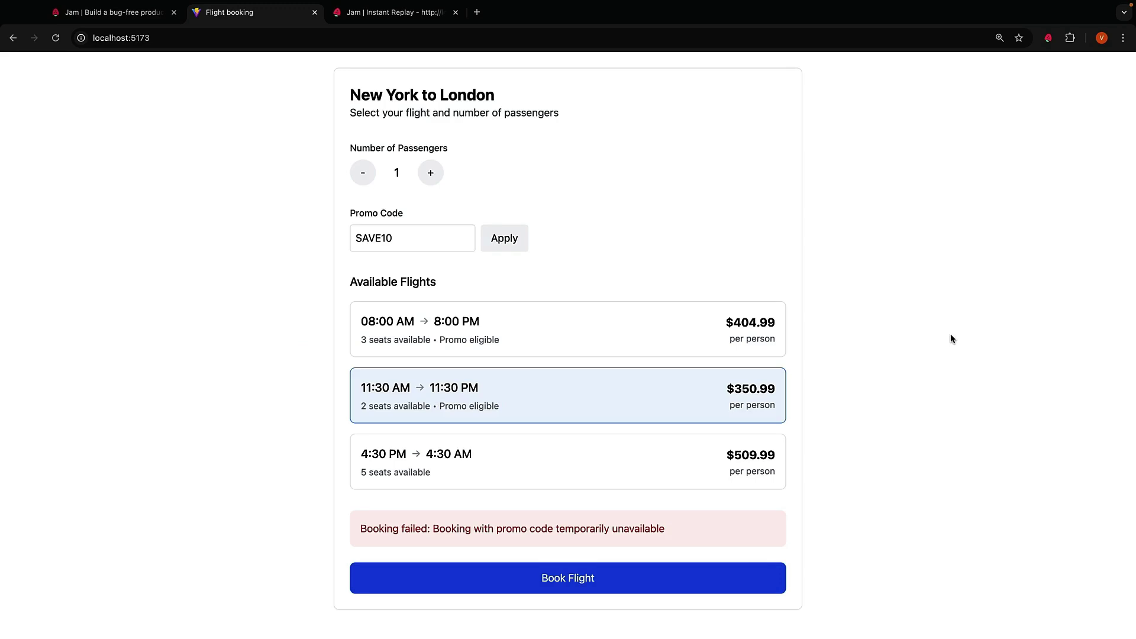
Step: Select the 08:00 AM flight and bring up Jam's capture options
left_click(380, 350)
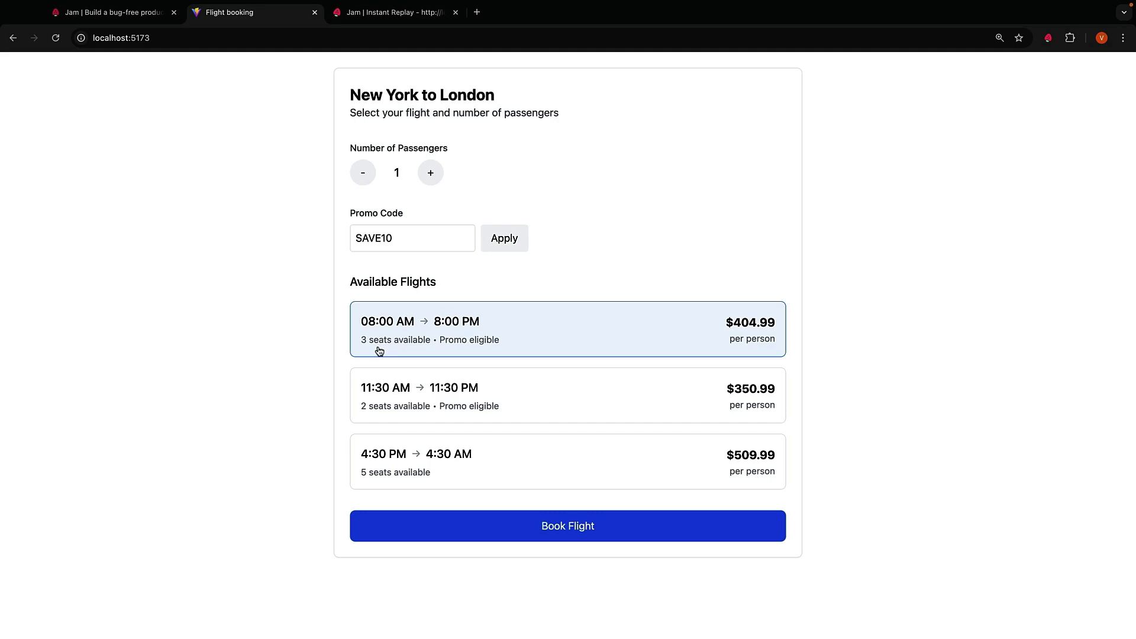
left_click(1048, 37)
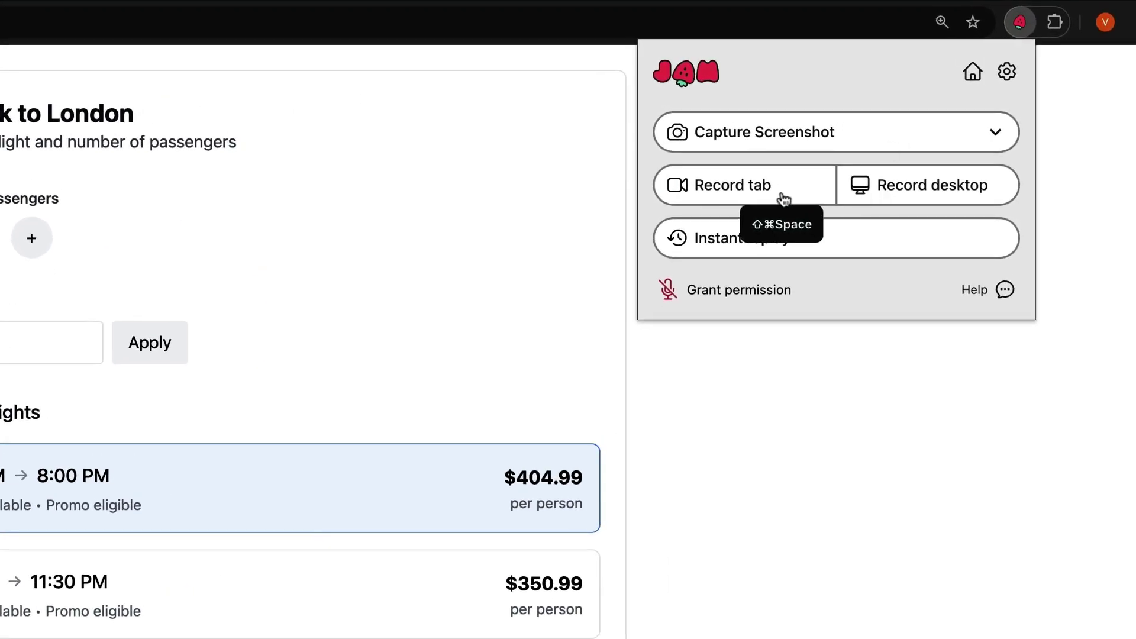
Step: Record the tab while booking 3 passengers on 08:00 AM, triggering 'Inventory check failed'
left_click(782, 194)
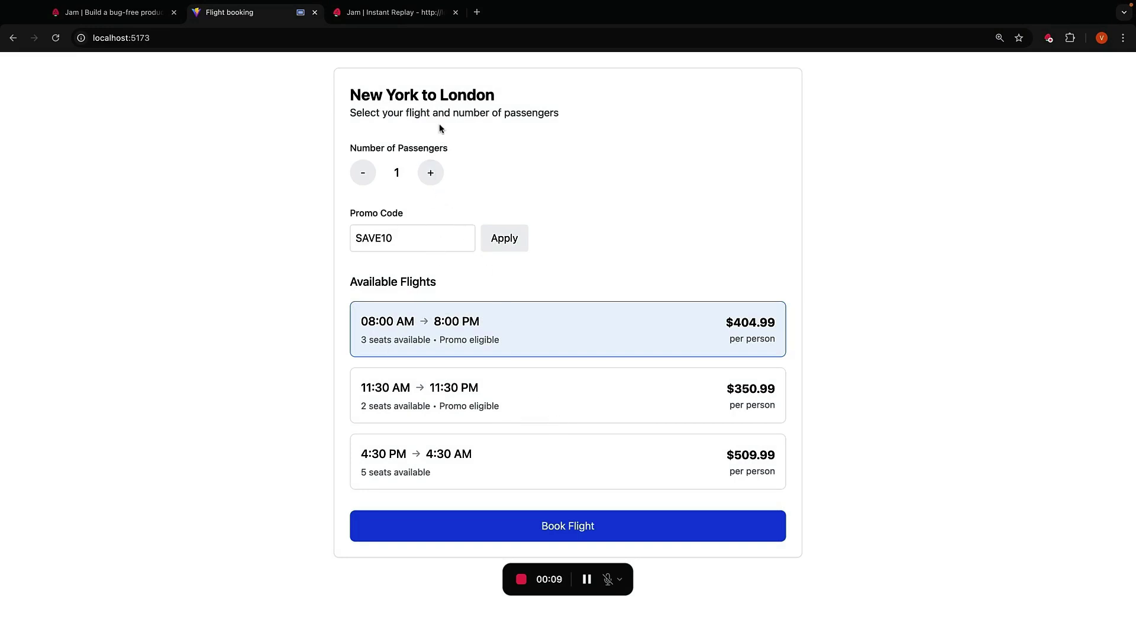
left_click(431, 173)
left_click(431, 172)
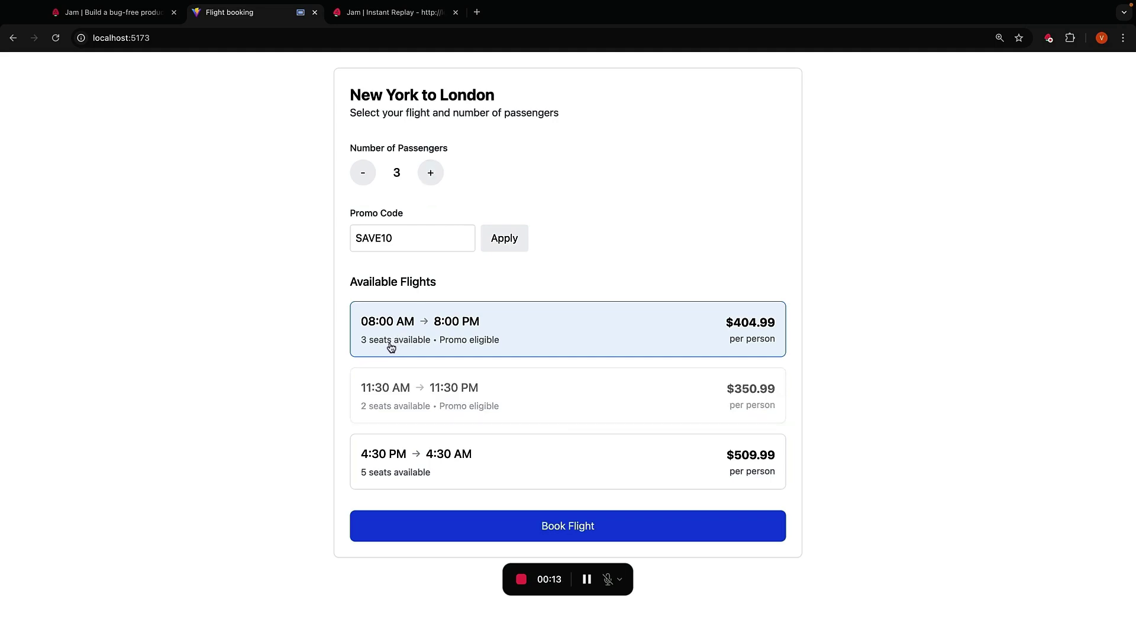
left_click(592, 526)
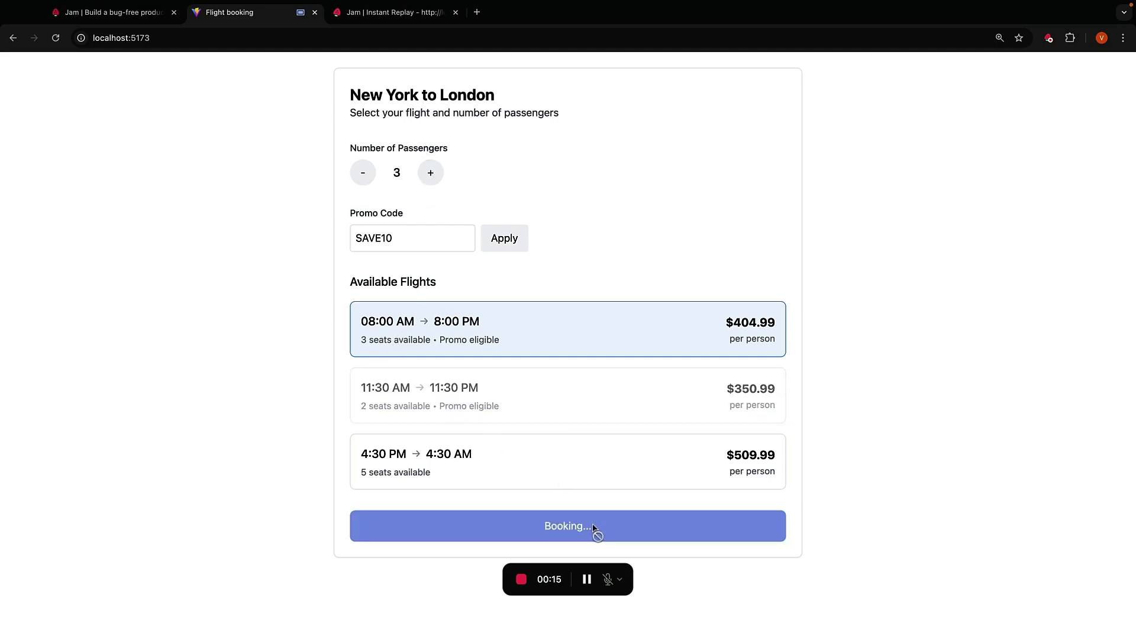
left_click_drag(559, 527, 401, 534)
left_click(359, 542)
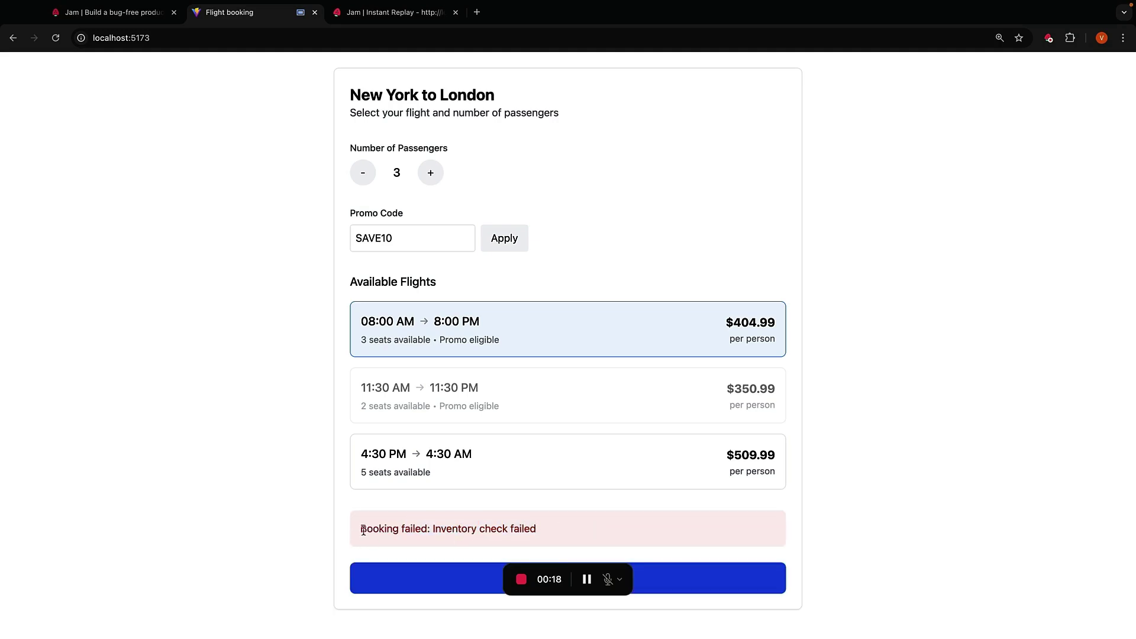
Step: Stop recording, create its share link, expand the Booking failed console error, and return
left_click(521, 578)
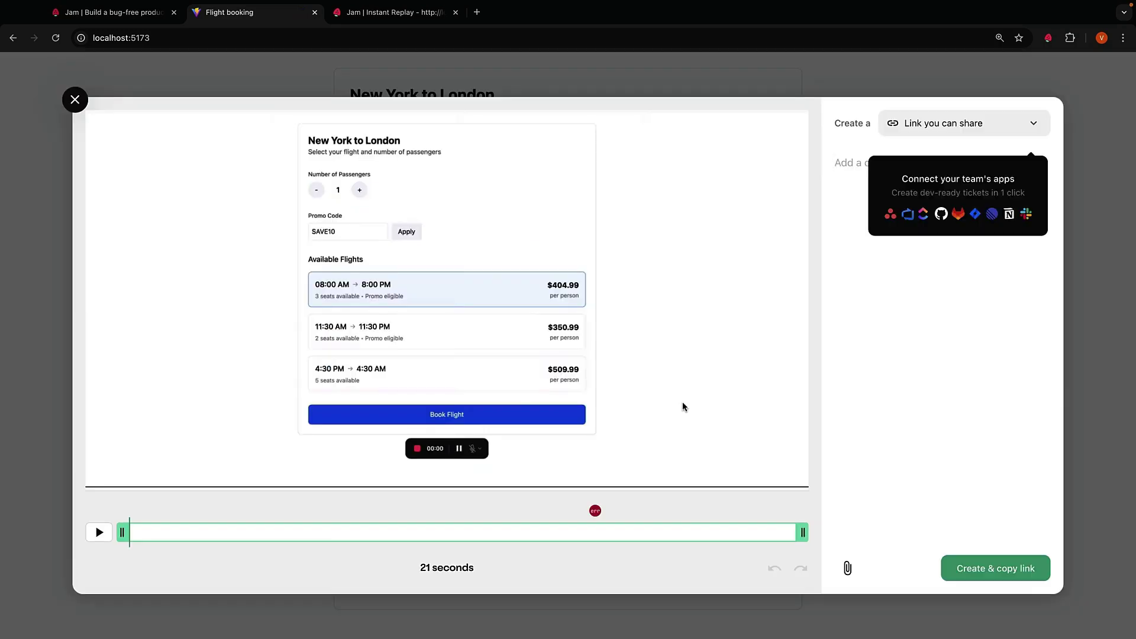
left_click(1001, 573)
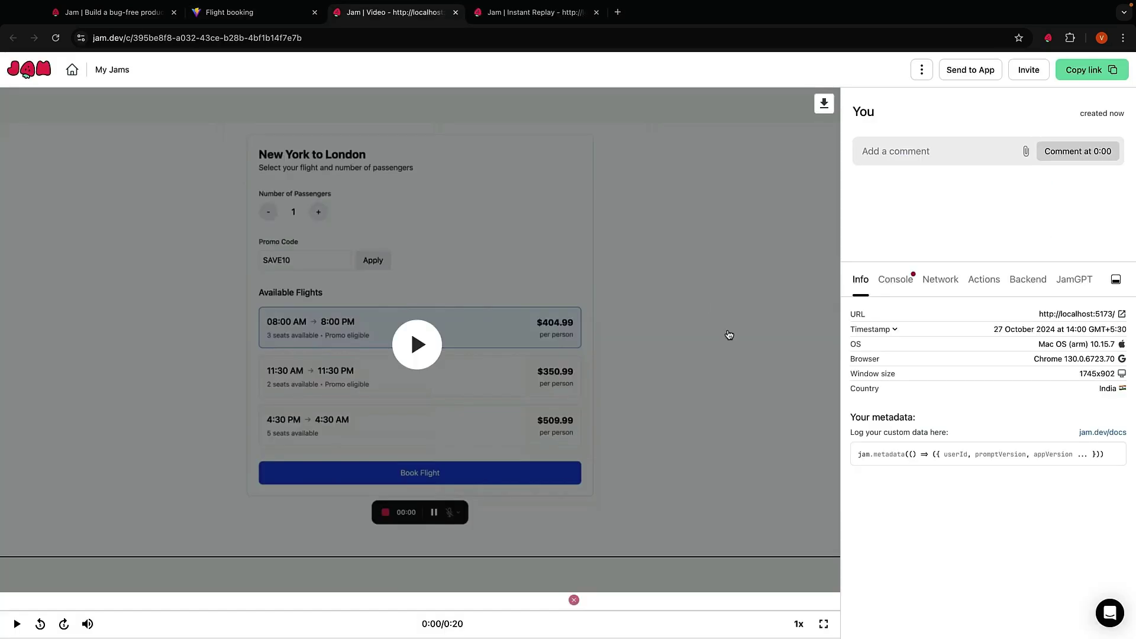
left_click(894, 282)
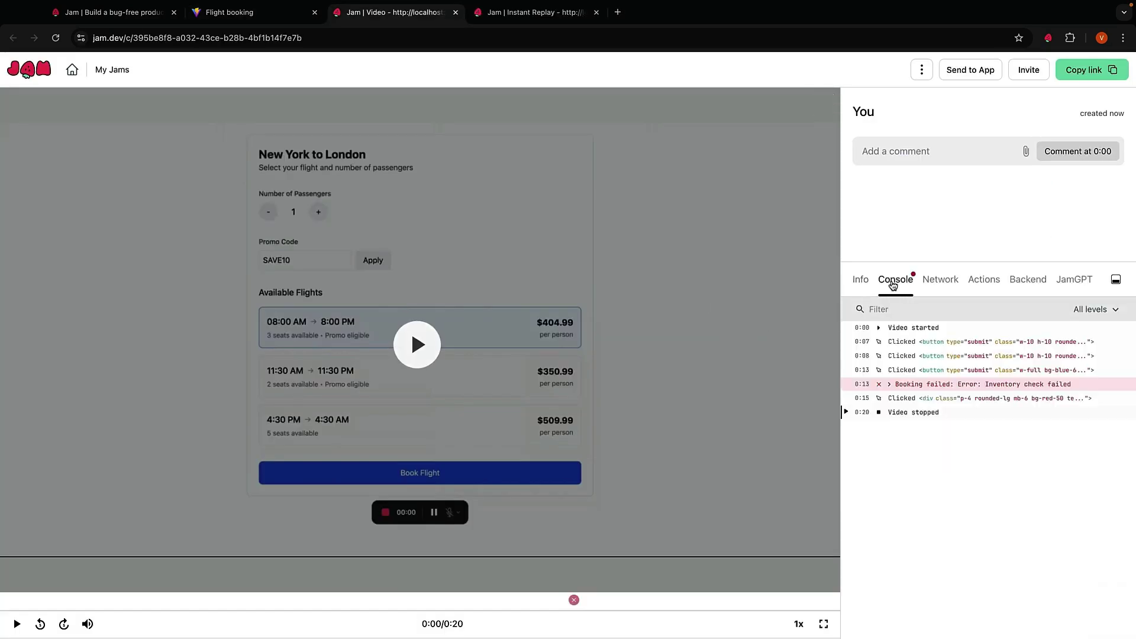
left_click(890, 384)
key("ctrl+shift+Tab")
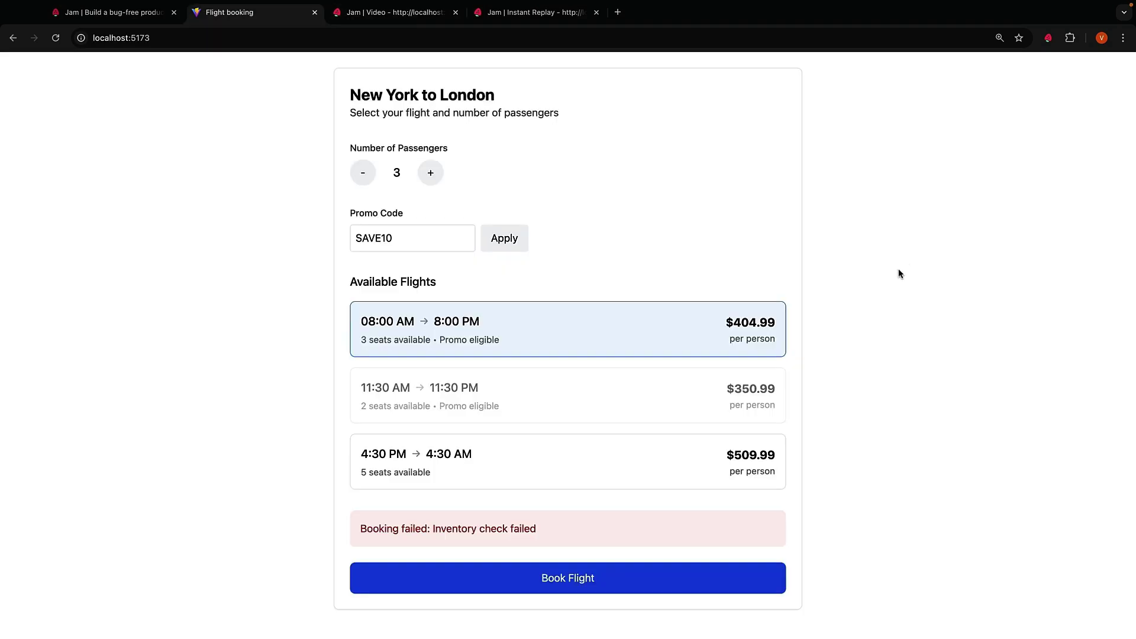
Step: Raise the passenger count to 8
left_click(1046, 39)
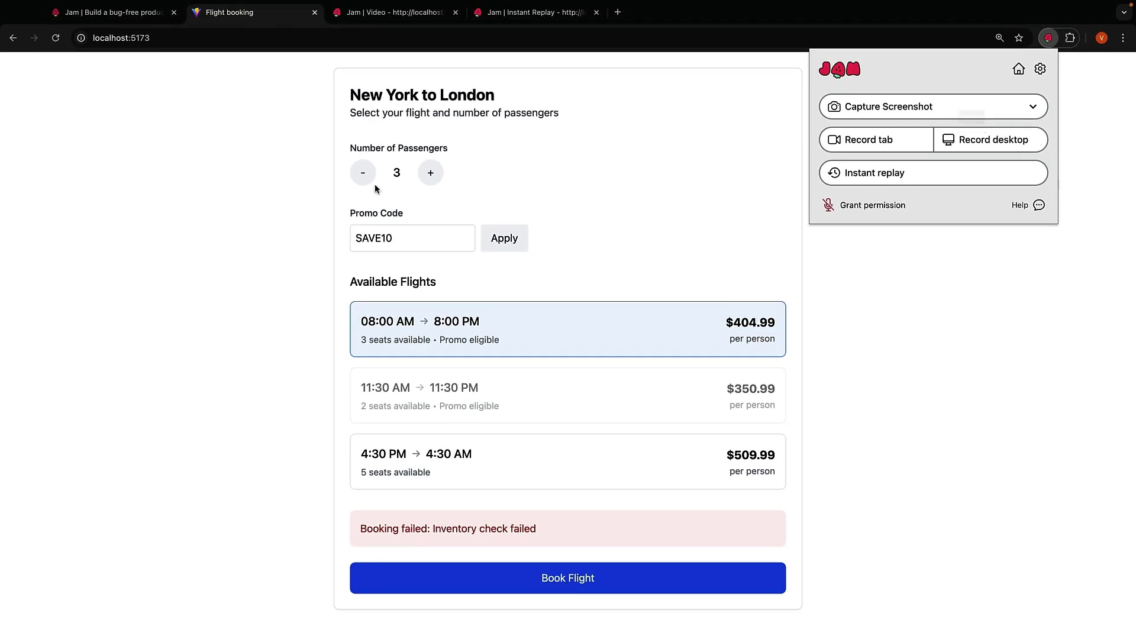
left_click(431, 179)
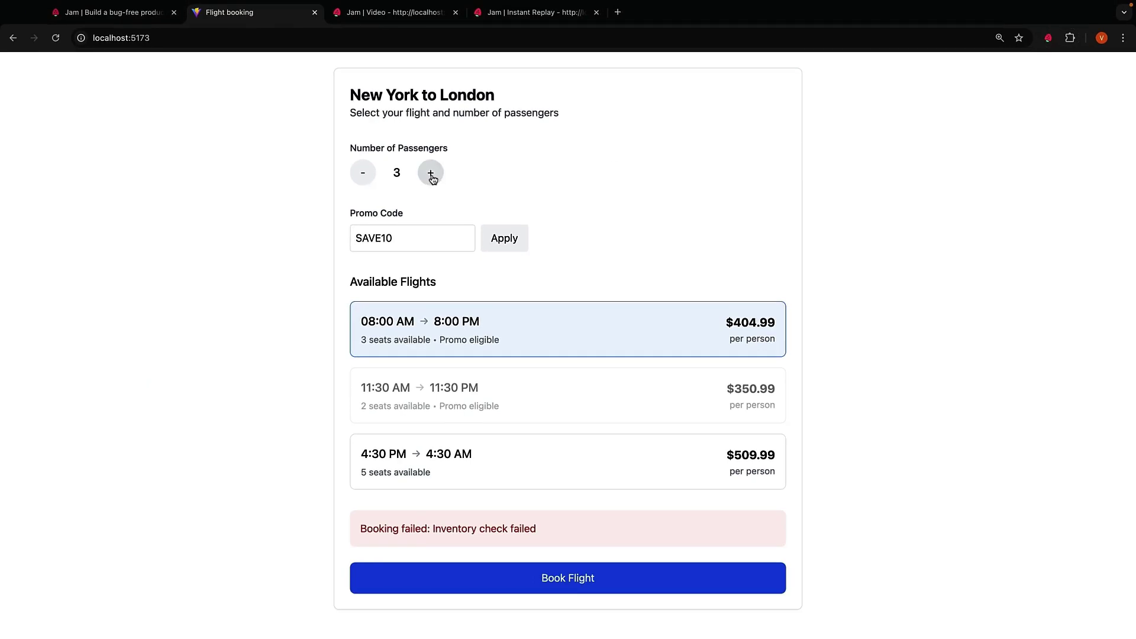
left_click(431, 179)
left_click(431, 179)
left_click(431, 178)
left_click(431, 178)
left_click(431, 179)
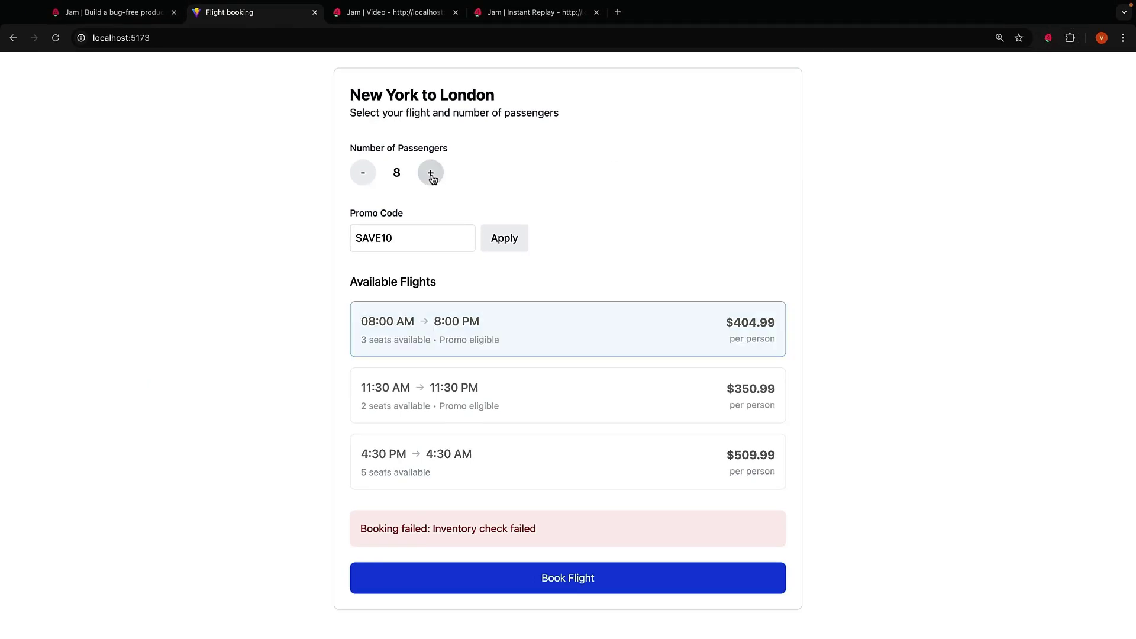
Step: Take a Jam screenshot of the passenger count control
left_click(1048, 41)
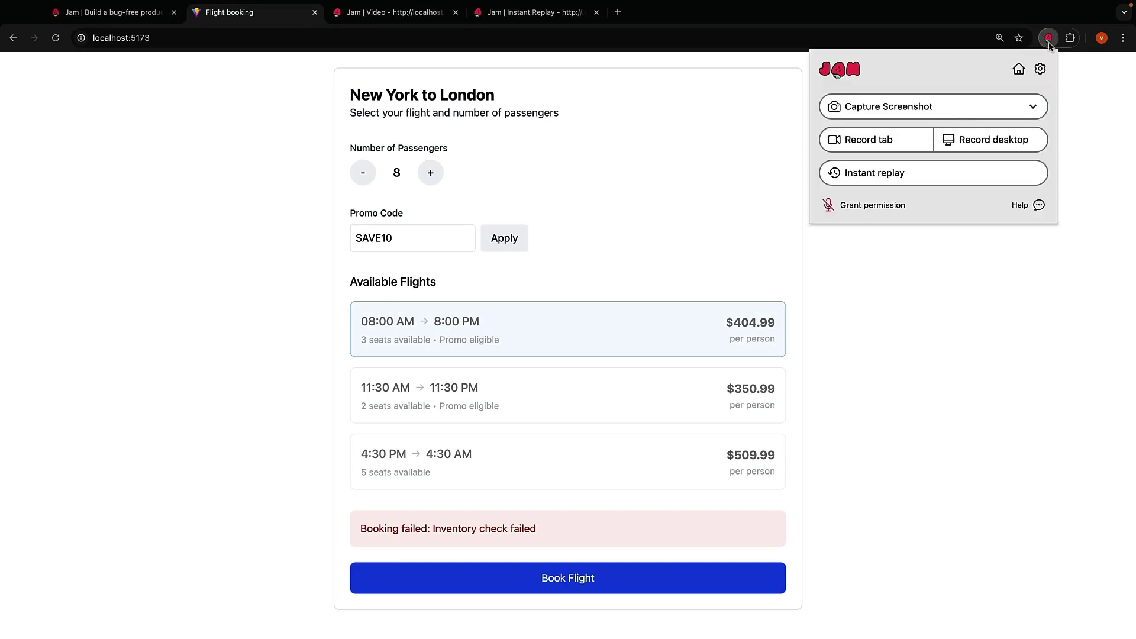
left_click(950, 110)
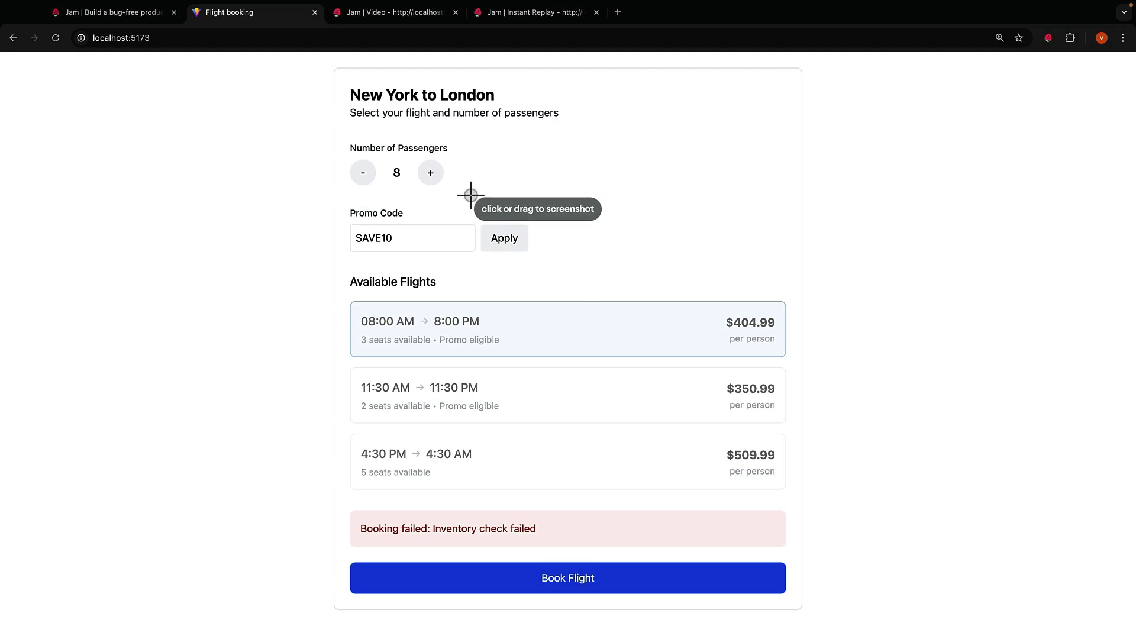
left_click_drag(475, 197, 339, 130)
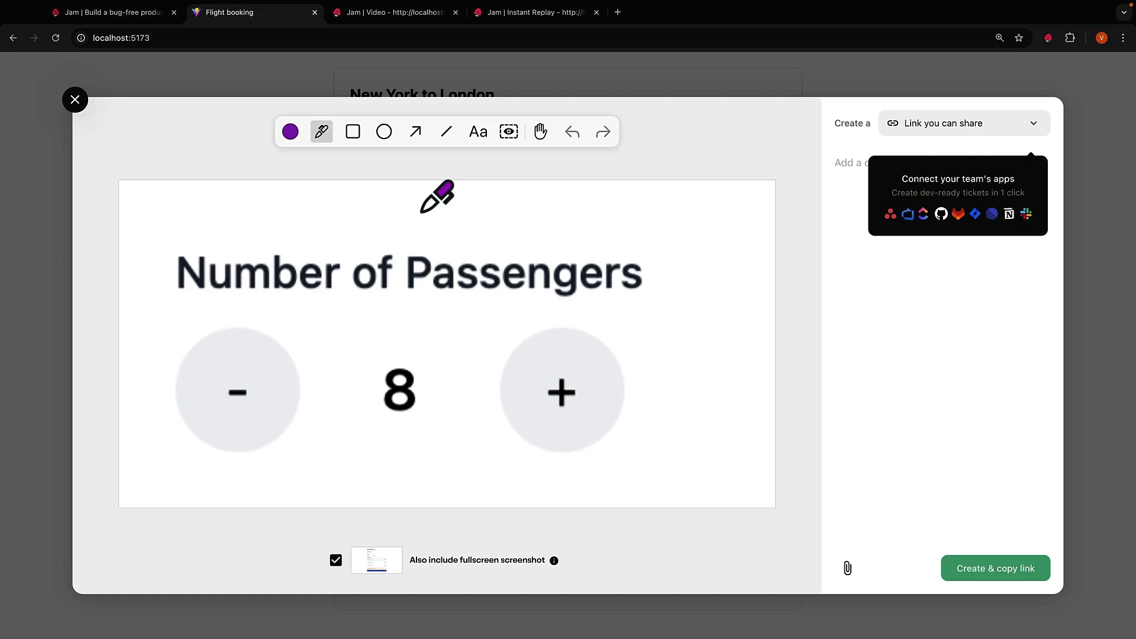
Step: Draw an arrow to the 8 and add the note 'should be 10'
left_click(416, 131)
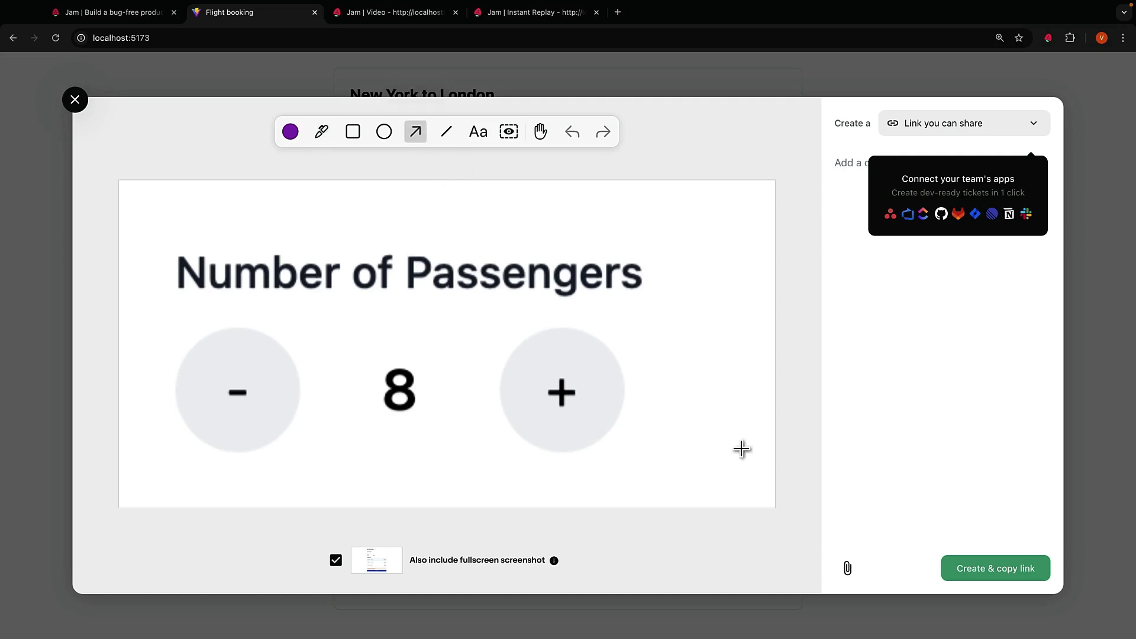
left_click_drag(715, 475, 444, 405)
key("t")
left_click(654, 390)
type("should be 10")
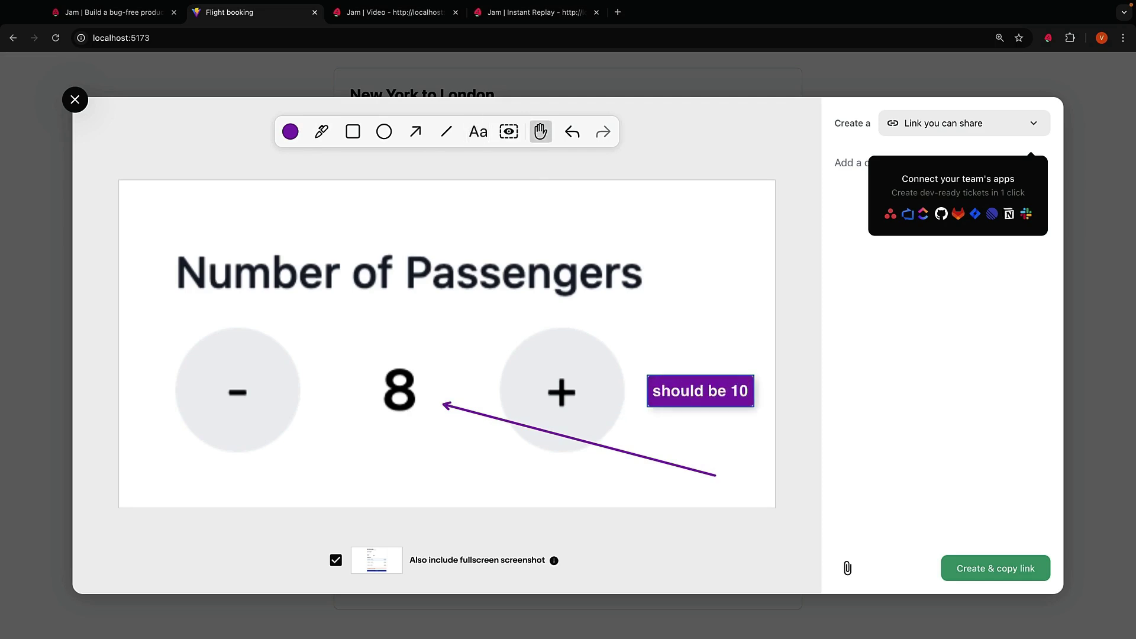
Step: Circle the 8 freehand and create the screenshot's shareable link
left_click(321, 132)
mouse_move(414, 362)
left_mouse_down()
mouse_move(435, 414)
mouse_move(424, 363)
left_mouse_up()
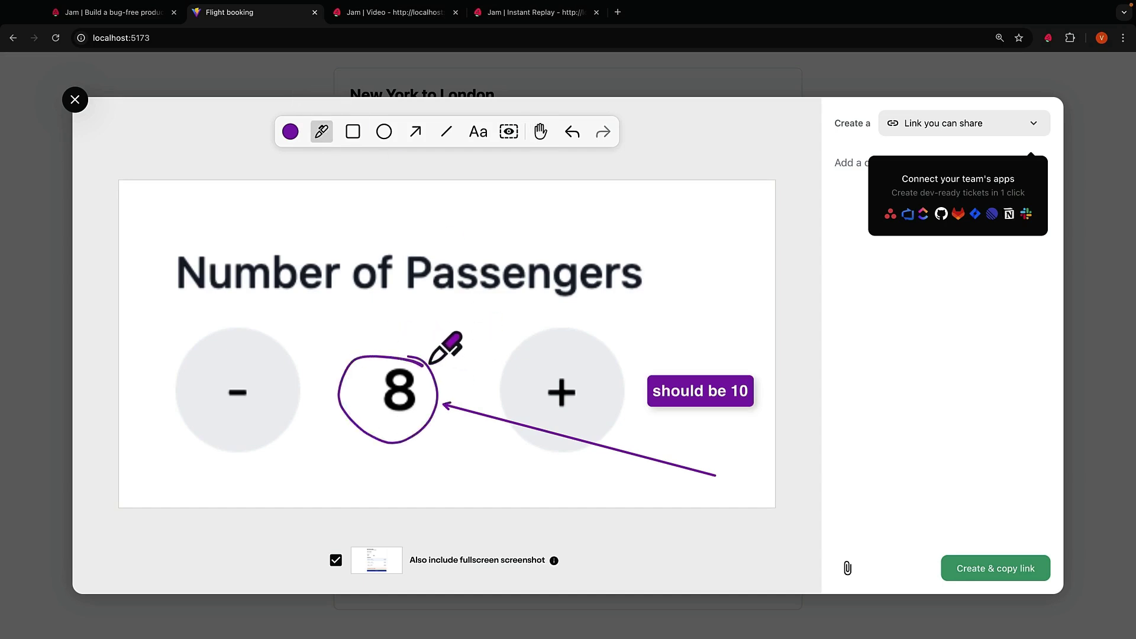
left_click(1007, 568)
Step: View the new screenshot Jam cropped and full screen, then show Jam's delayed-screenshot timing choices
left_click(398, 13)
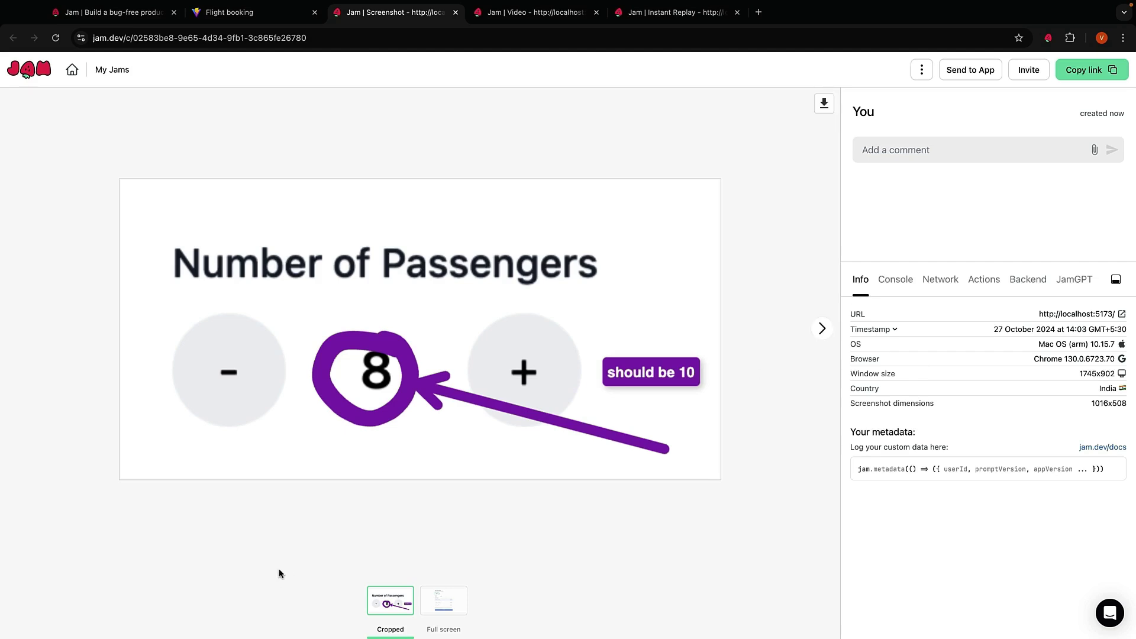
left_click(443, 603)
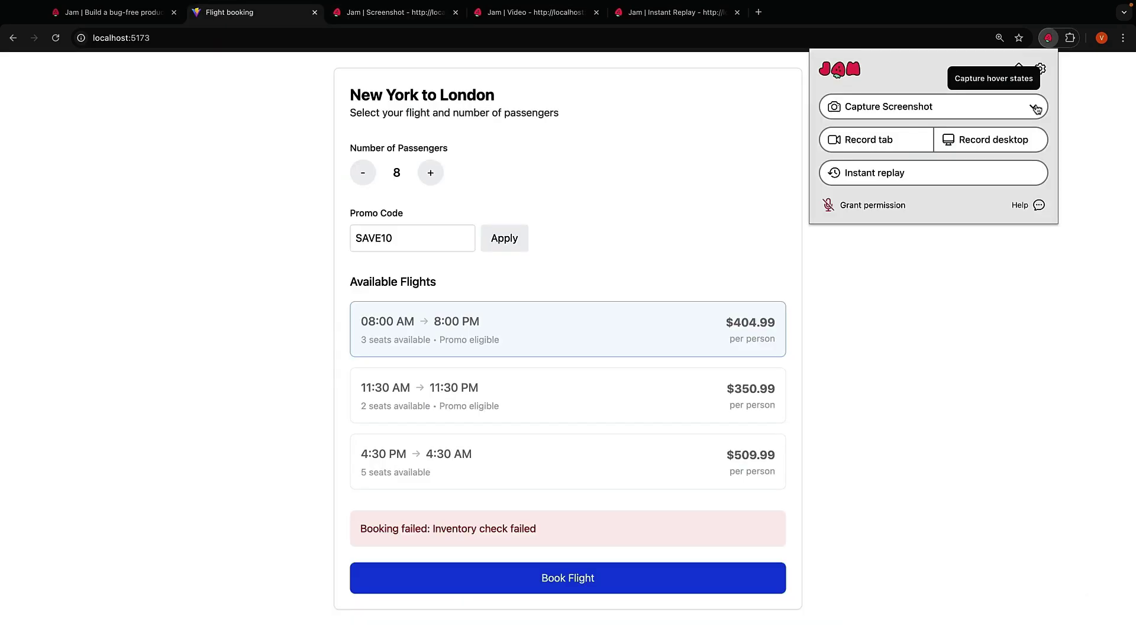
left_click(1035, 108)
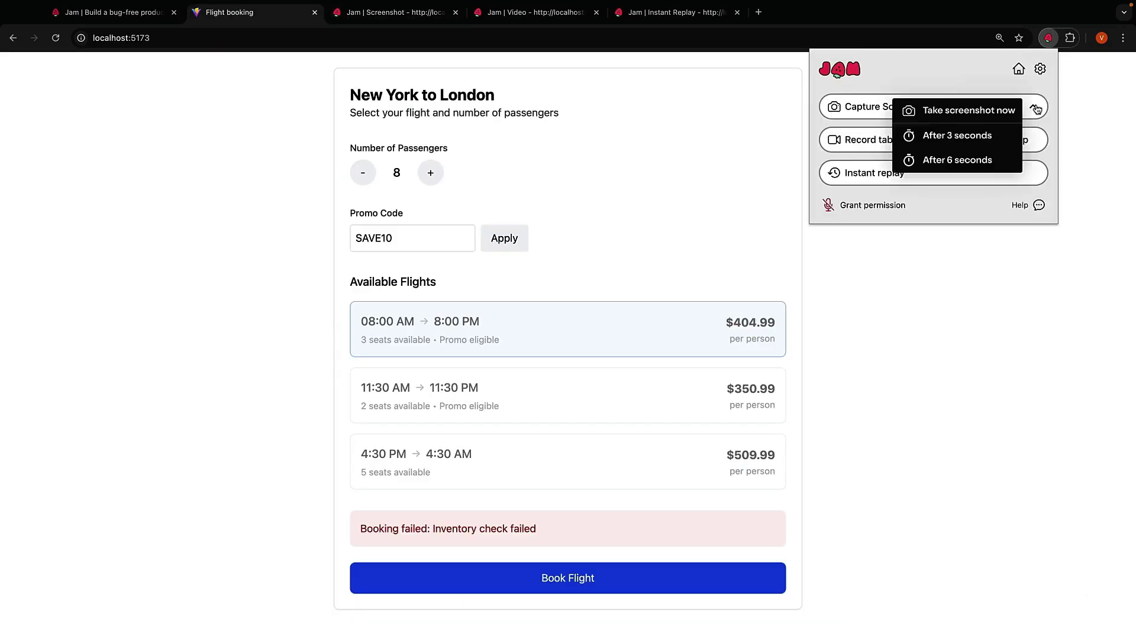
Step: Choose 'After 6 seconds' to schedule a delayed Jam screenshot of the booking page
left_click(999, 158)
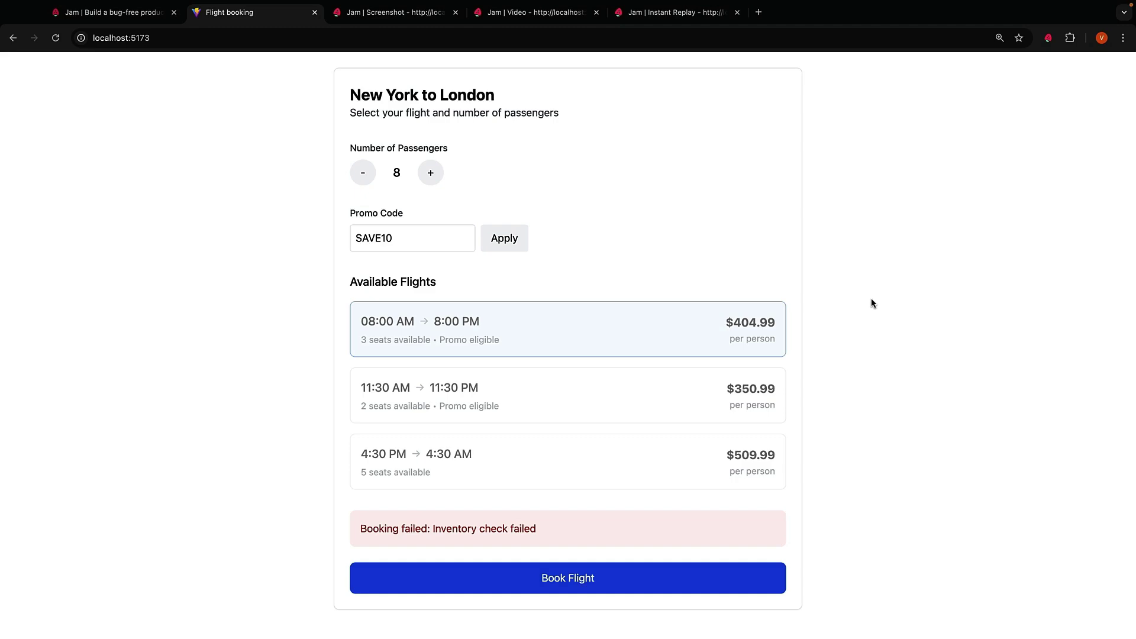
Step: Enable Allow in Incognito for Jam on chrome://extensions and open an Incognito window
key("super+t")
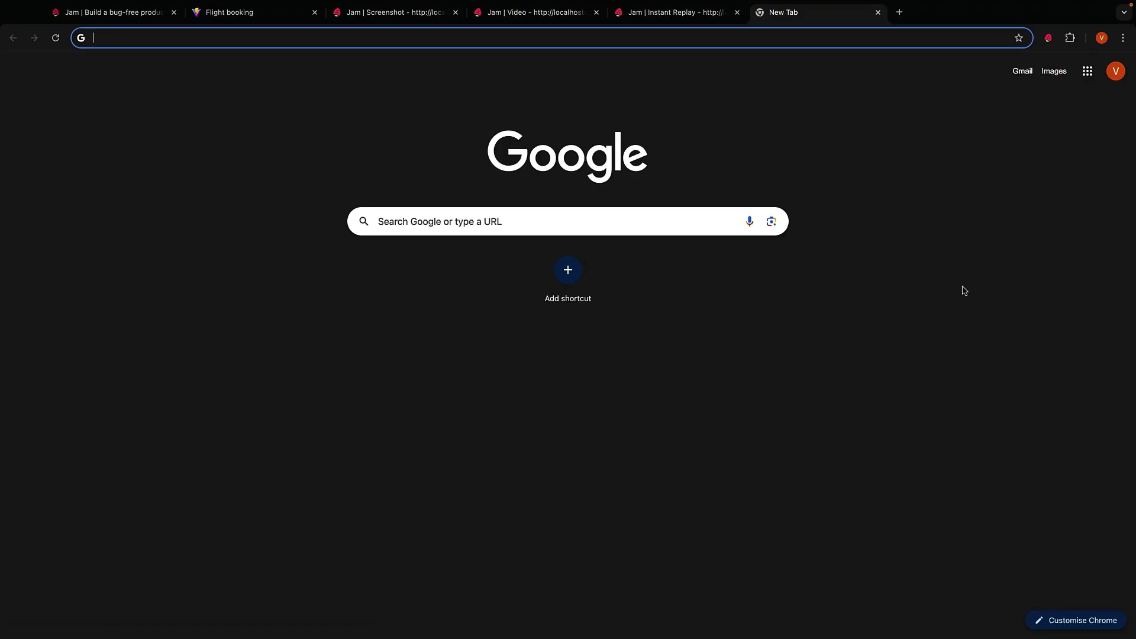
type("chrome://extensions")
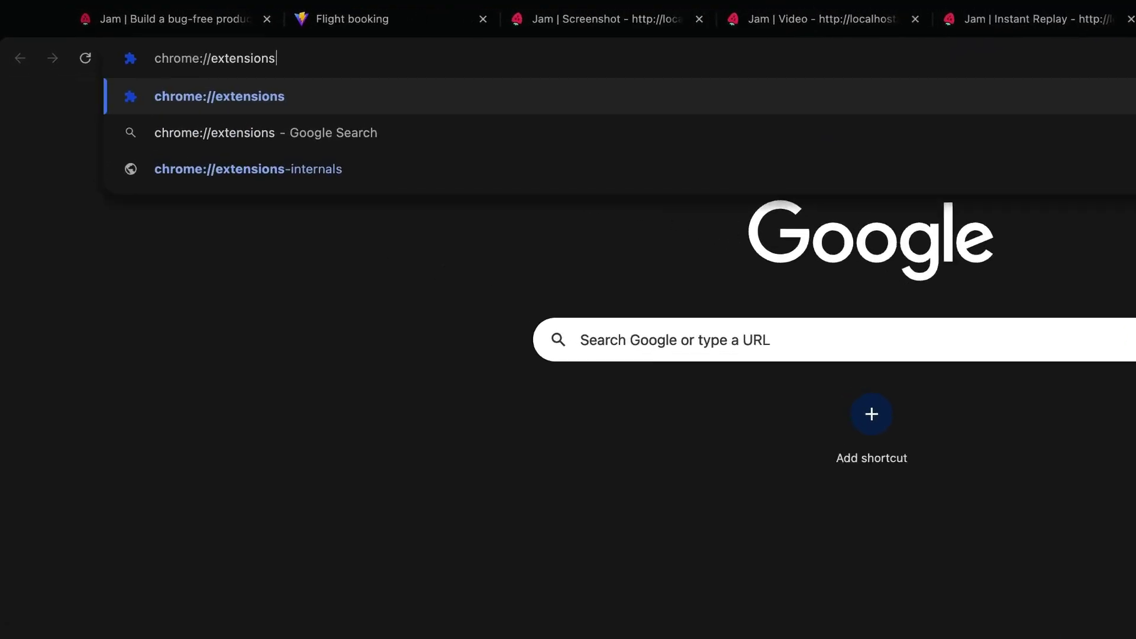
key("Return")
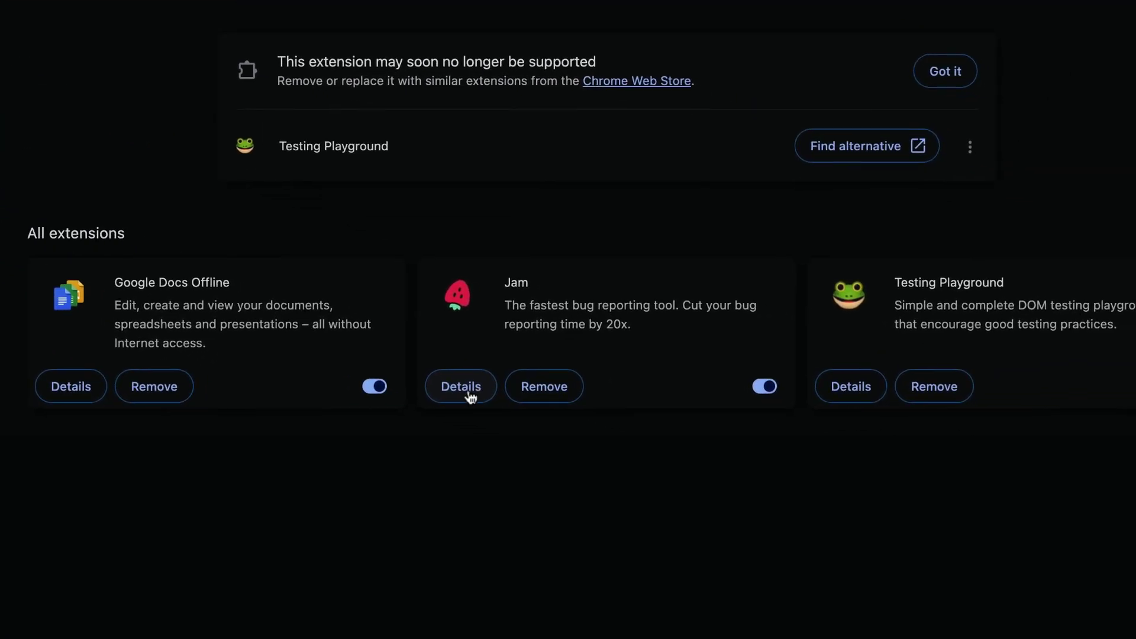
left_click(470, 394)
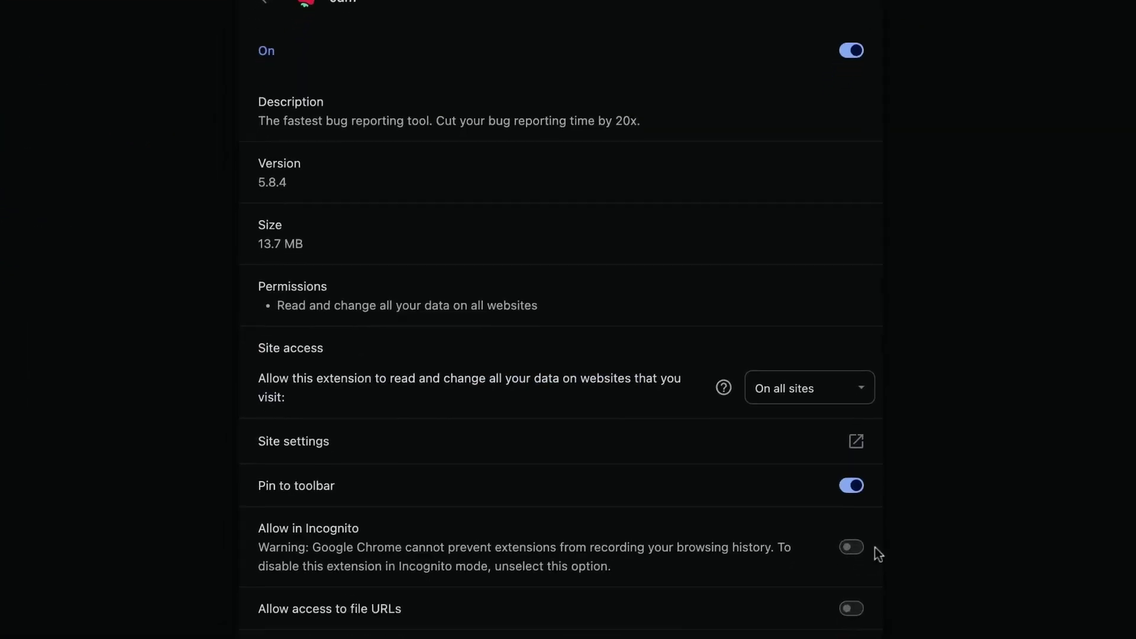
left_click(840, 584)
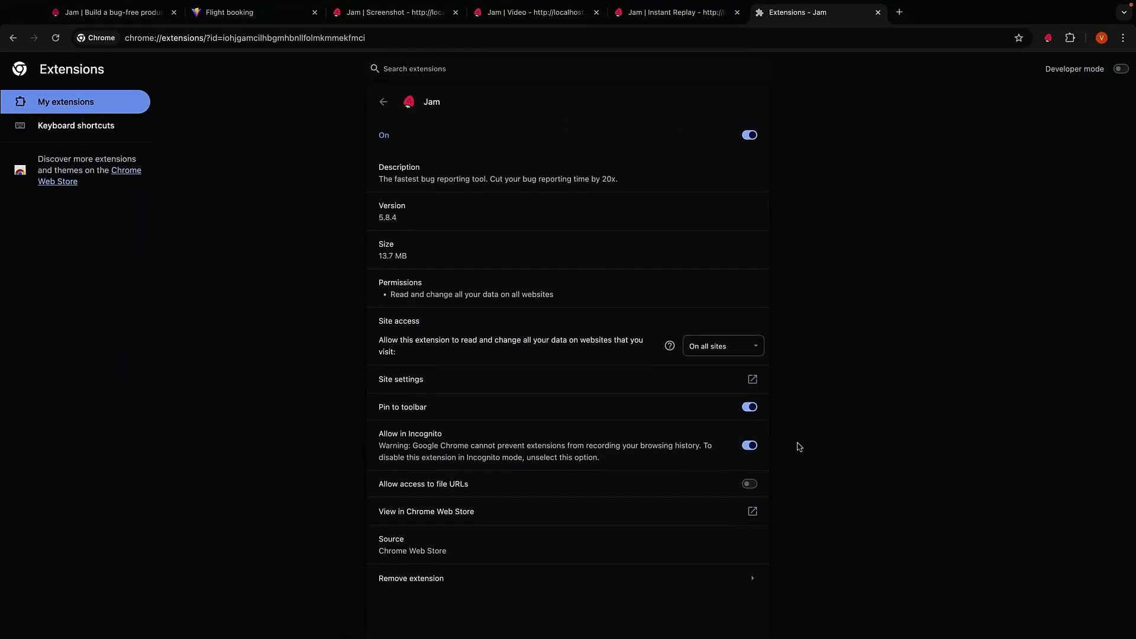
key("ctrl+shift+n")
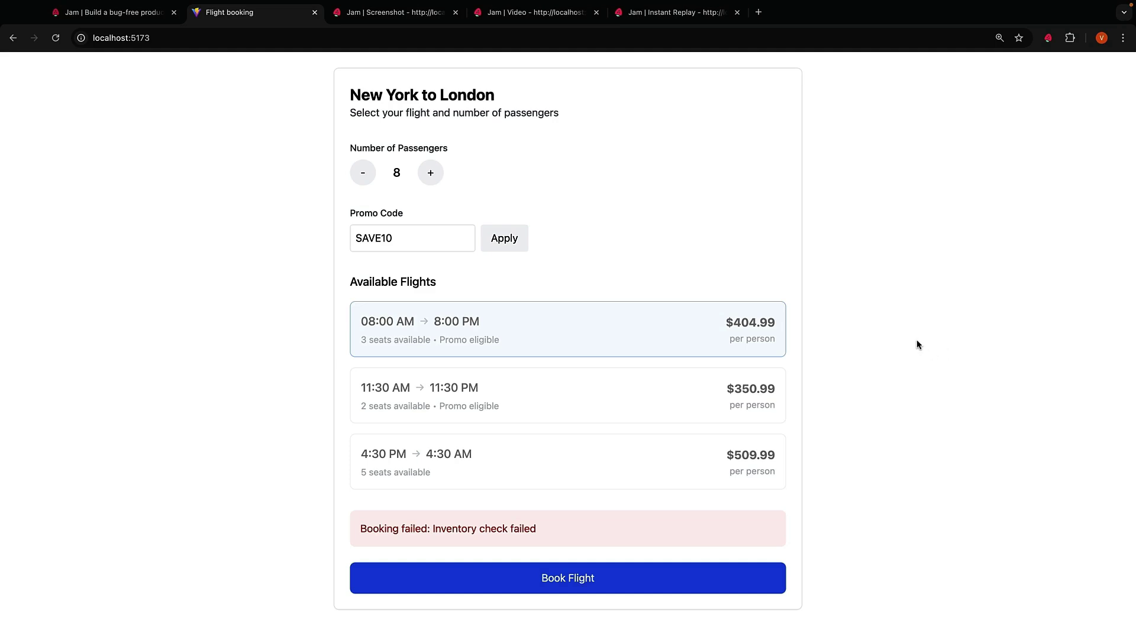
Step: Open DevTools and preview the booking page as an iPhone 14 Pro Max
right_click(917, 344)
left_click(948, 561)
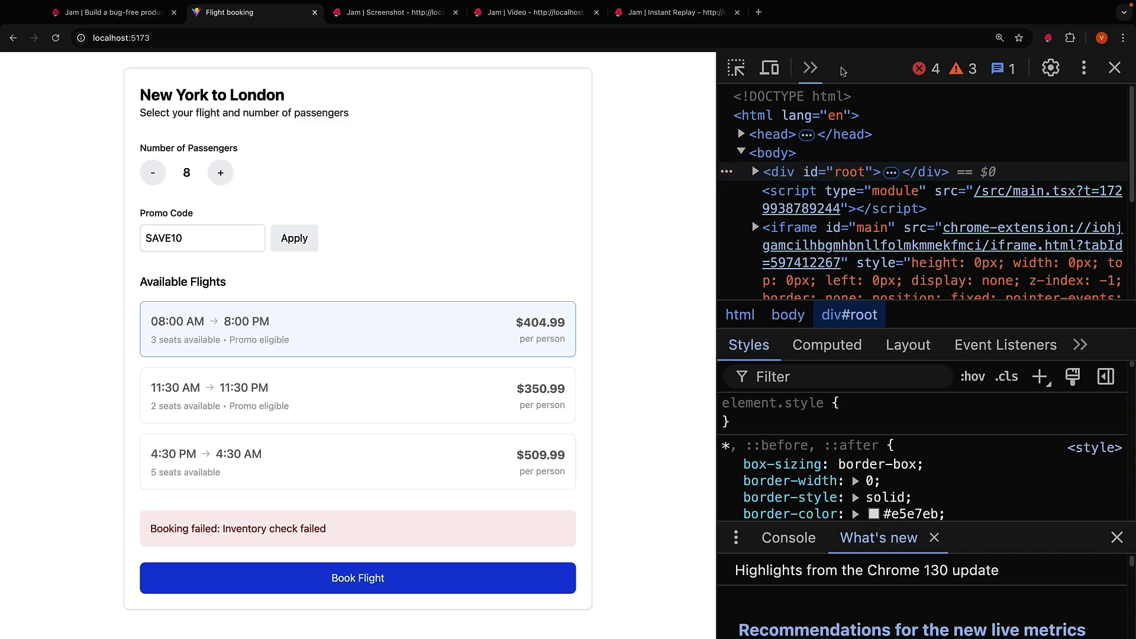
left_click(770, 70)
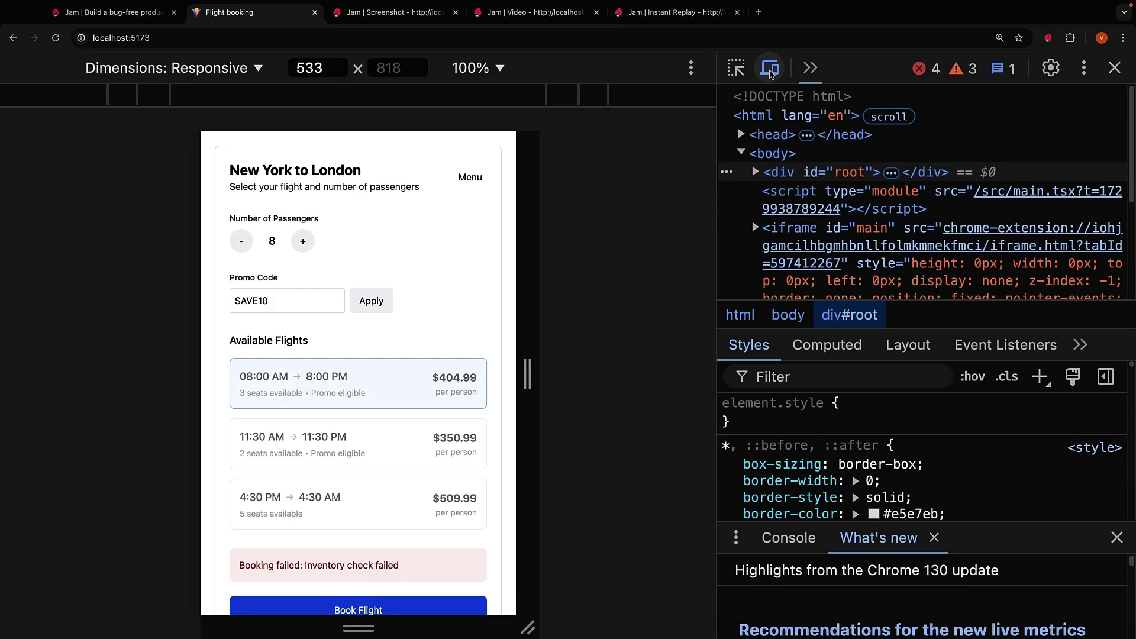
left_click(172, 68)
left_click(251, 133)
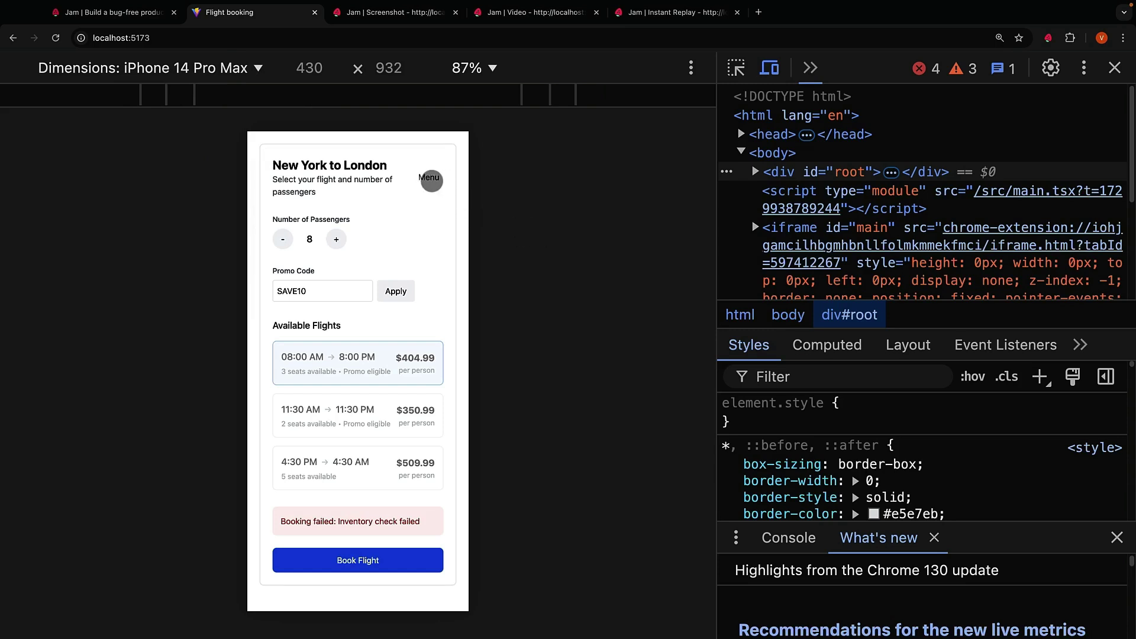
Step: Expand the Sort by Price/Sort by Time menu and capture it as a Jam screenshot
left_click(431, 180)
left_click(380, 204)
left_click(422, 182)
left_click(380, 220)
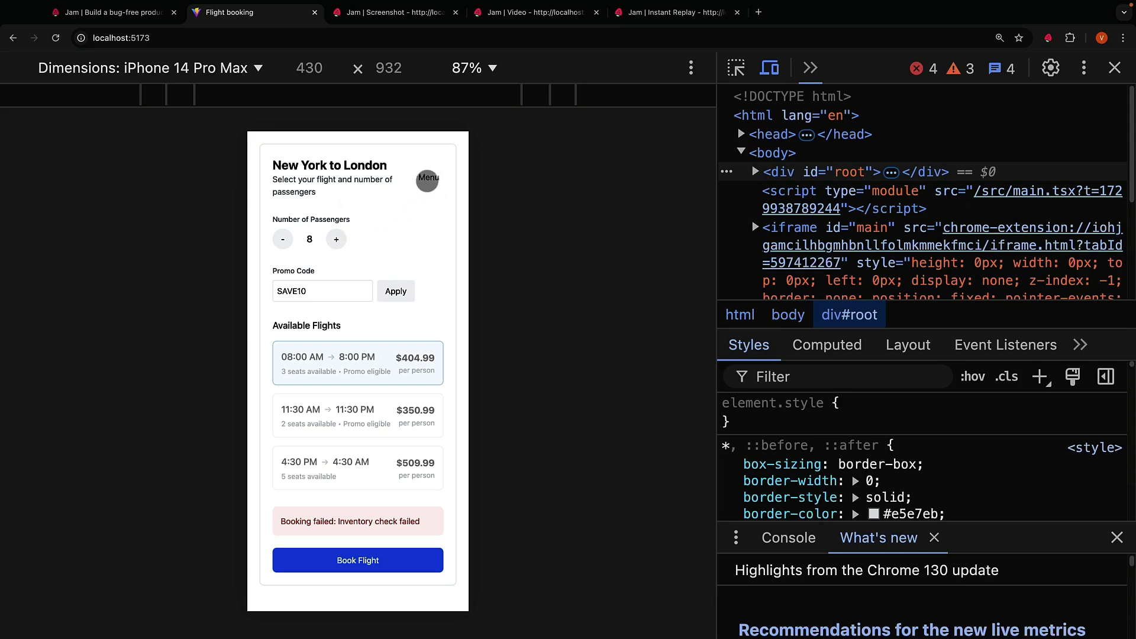
left_click(427, 177)
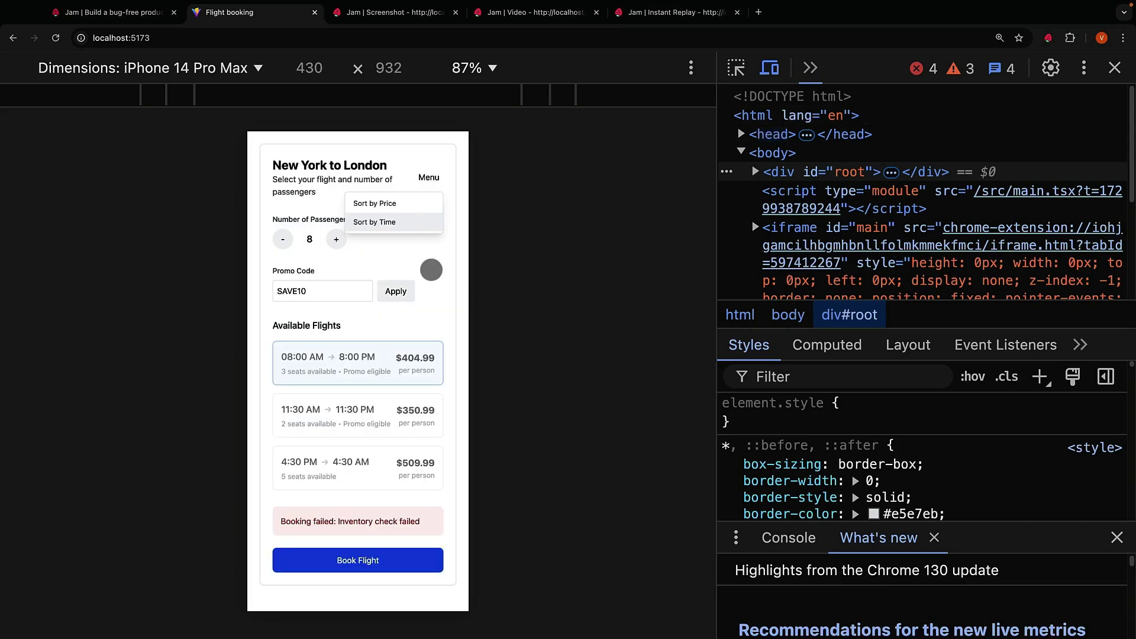
left_click(431, 269)
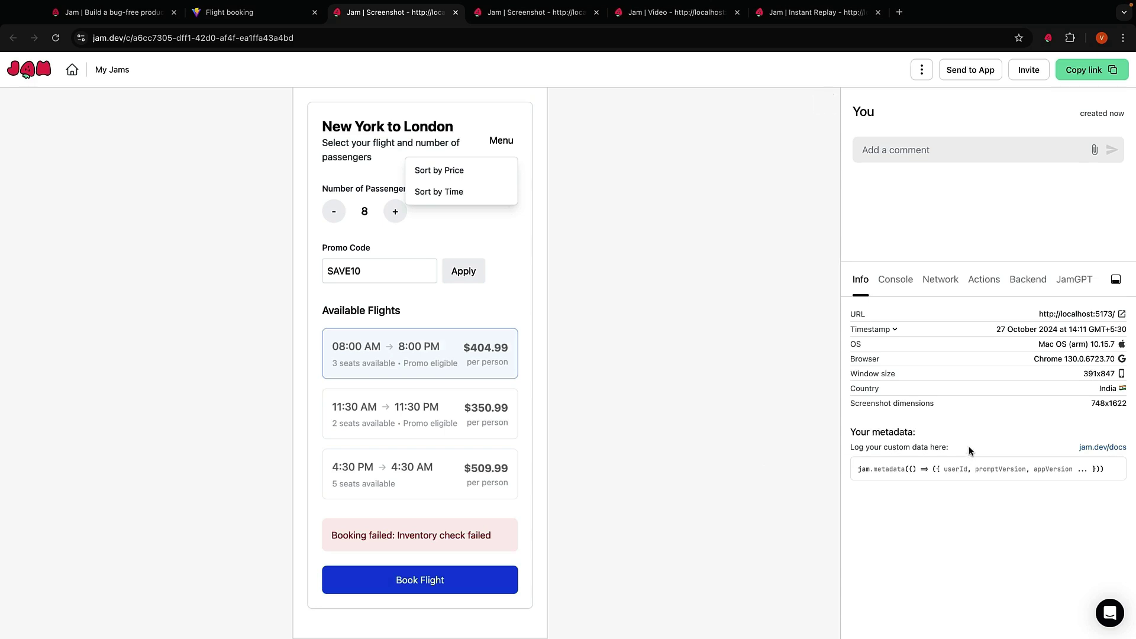
Step: Select the 391x847 window size value, then return to the Flight booking tab
double_click(1098, 373)
key("ctrl+shift+Tab")
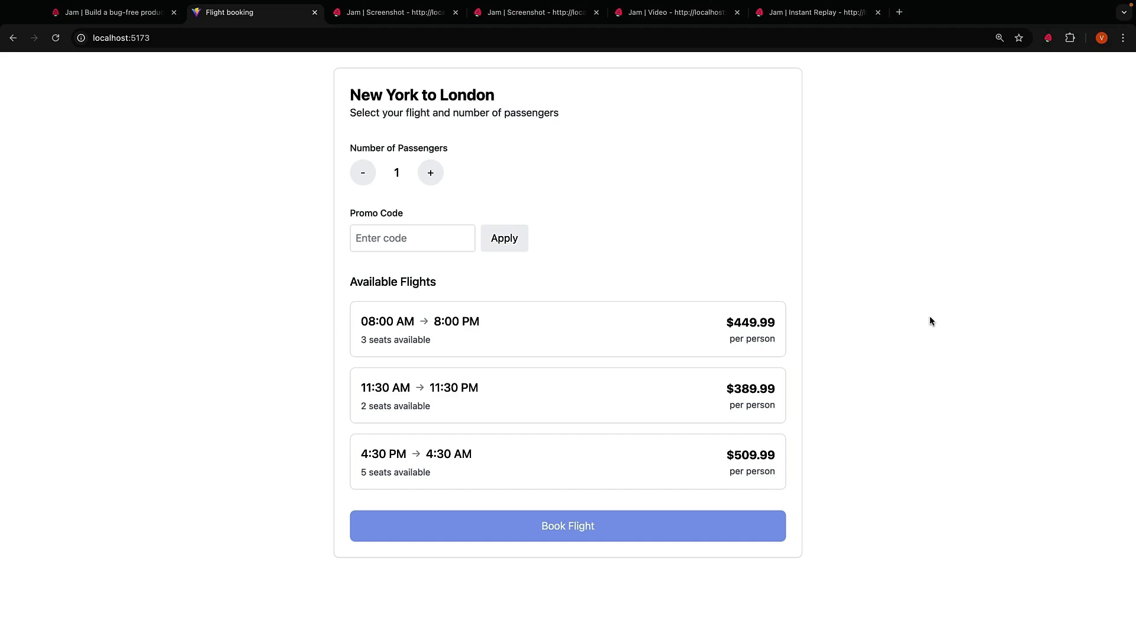
Step: Report the counter stuck at 8 with a cropped screenshot commented 'Max number of passengers allowed should be 10 and not 8'
left_click(430, 173)
left_click(430, 173)
left_click(430, 172)
left_click(430, 173)
left_click(430, 173)
left_click(430, 172)
left_click(430, 172)
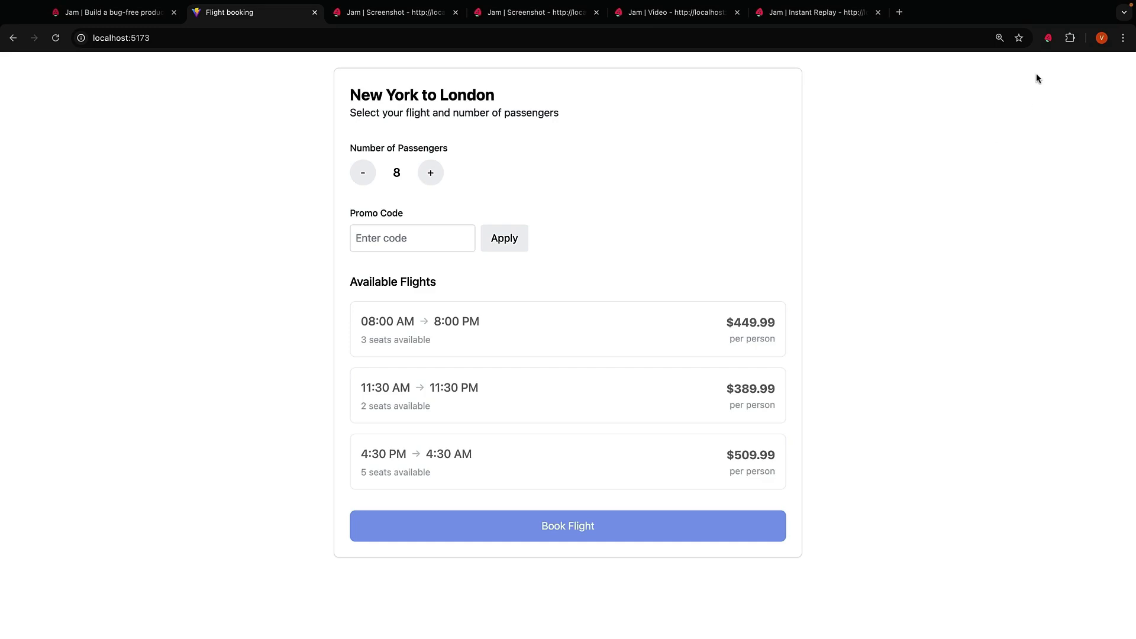
left_click(1048, 38)
left_click(937, 107)
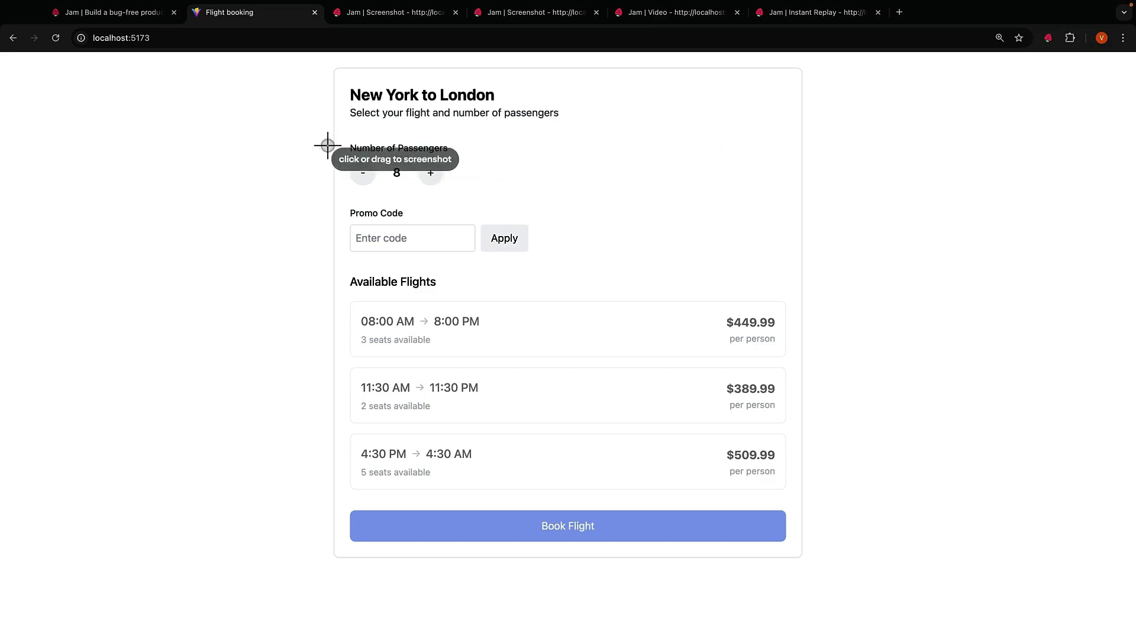
left_click_drag(337, 132, 480, 197)
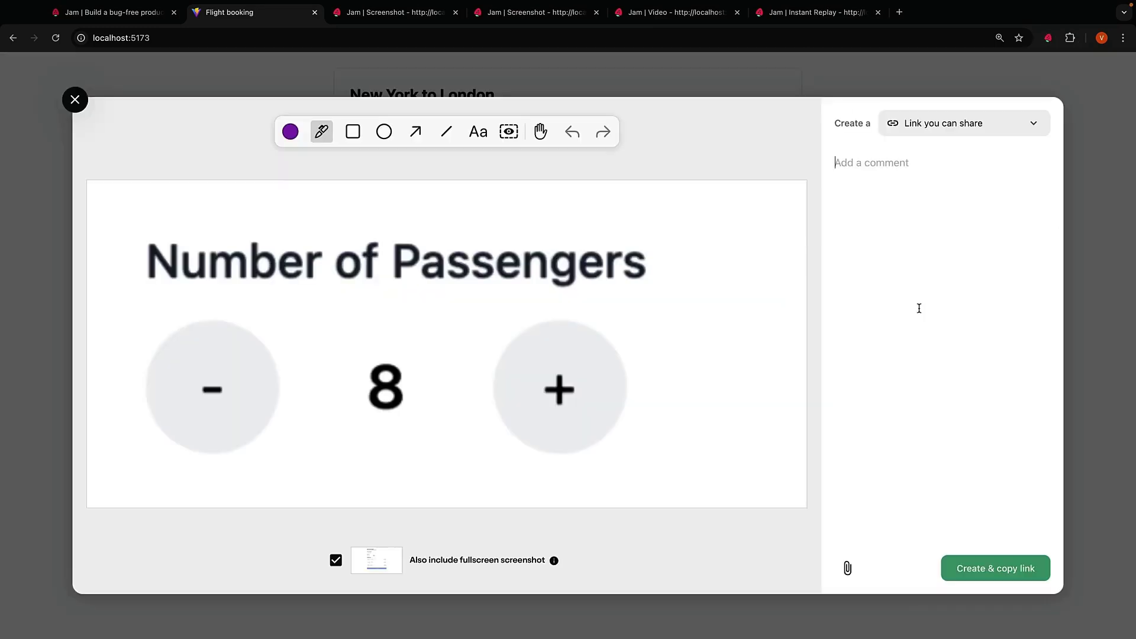
type("Max number of passengers")
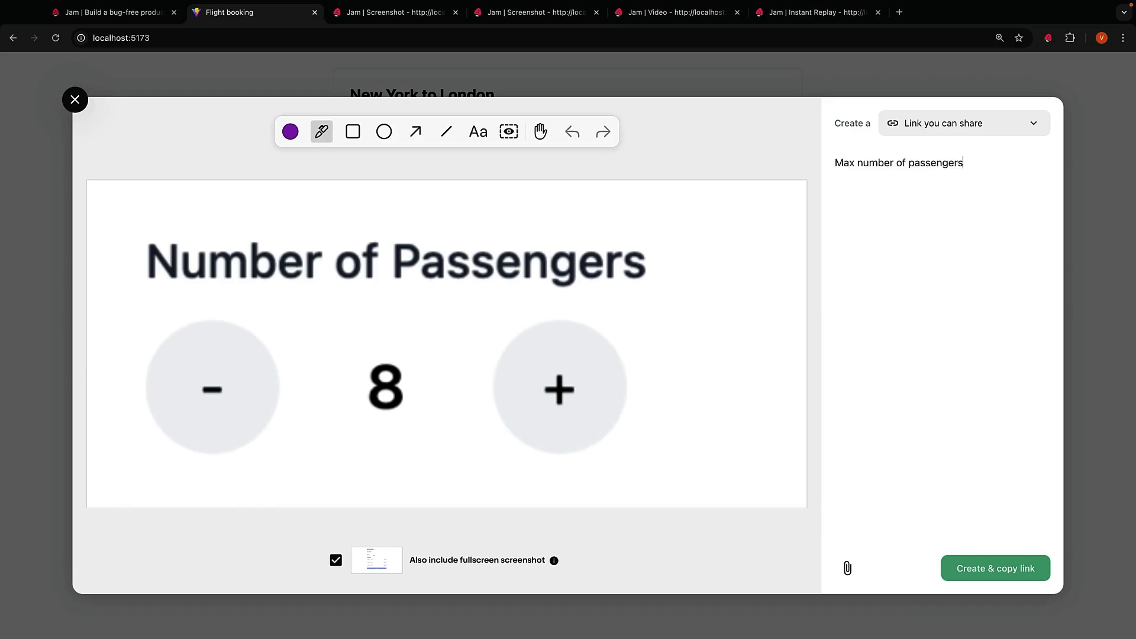
type(" allowed should be 10 and not 8")
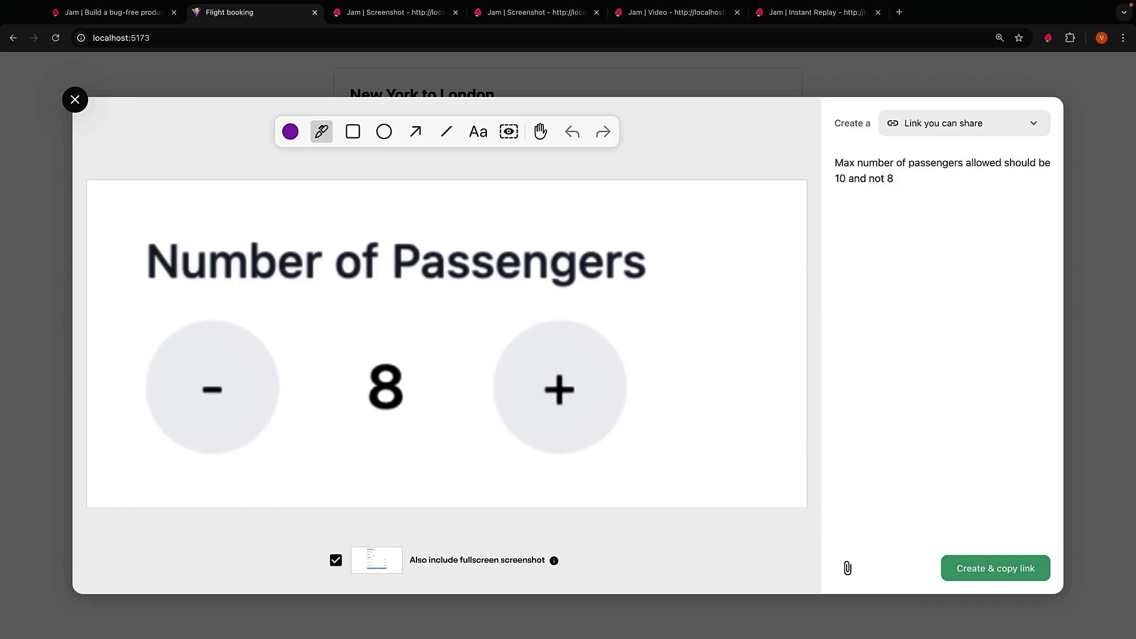
left_click(996, 569)
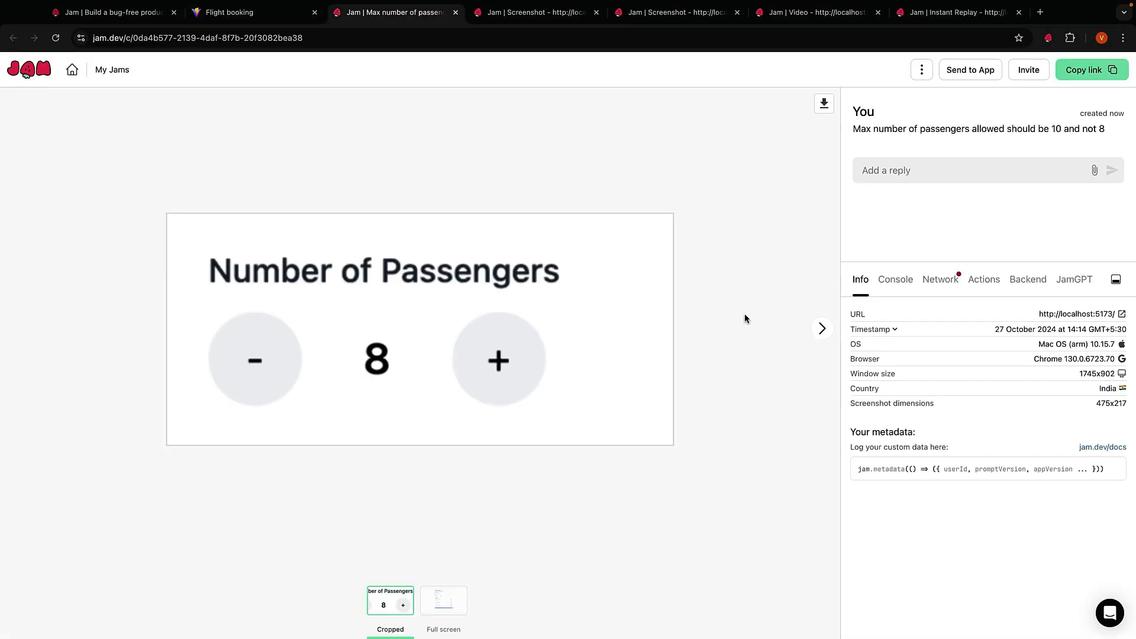
Step: Open JamGPT for this jam and accept its offer to analyze it
left_click(1068, 285)
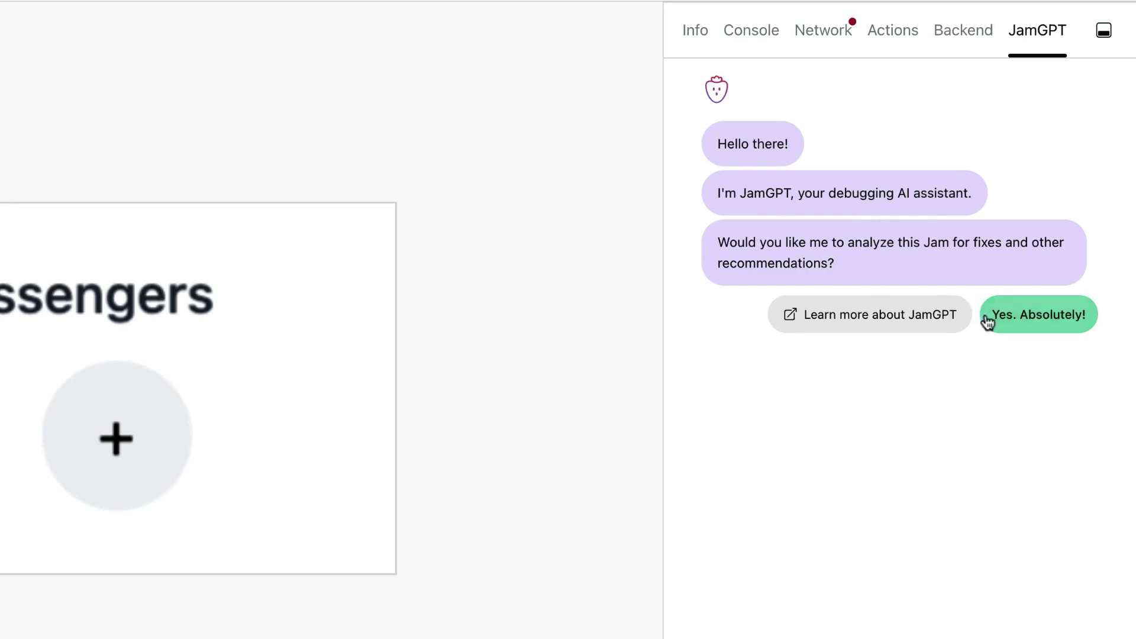
left_click(1051, 317)
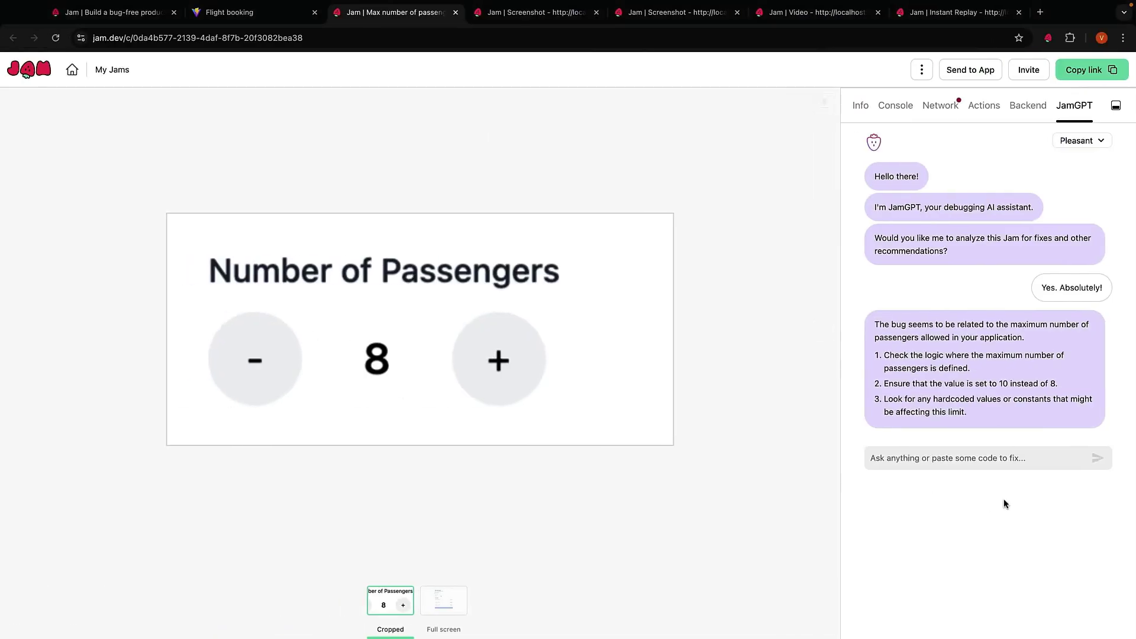
Step: Paste the counter code into JamGPT and ask 'Can you fix the code for me?'
key("super+v")
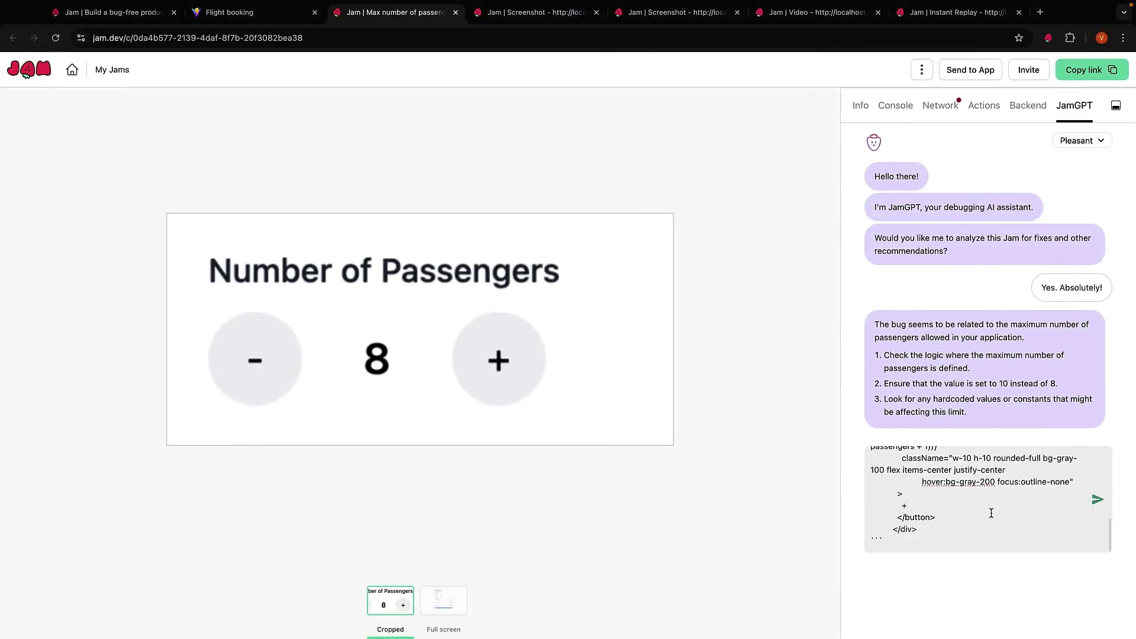
key("shift+Return")
key("shift+Return")
type("Can you")
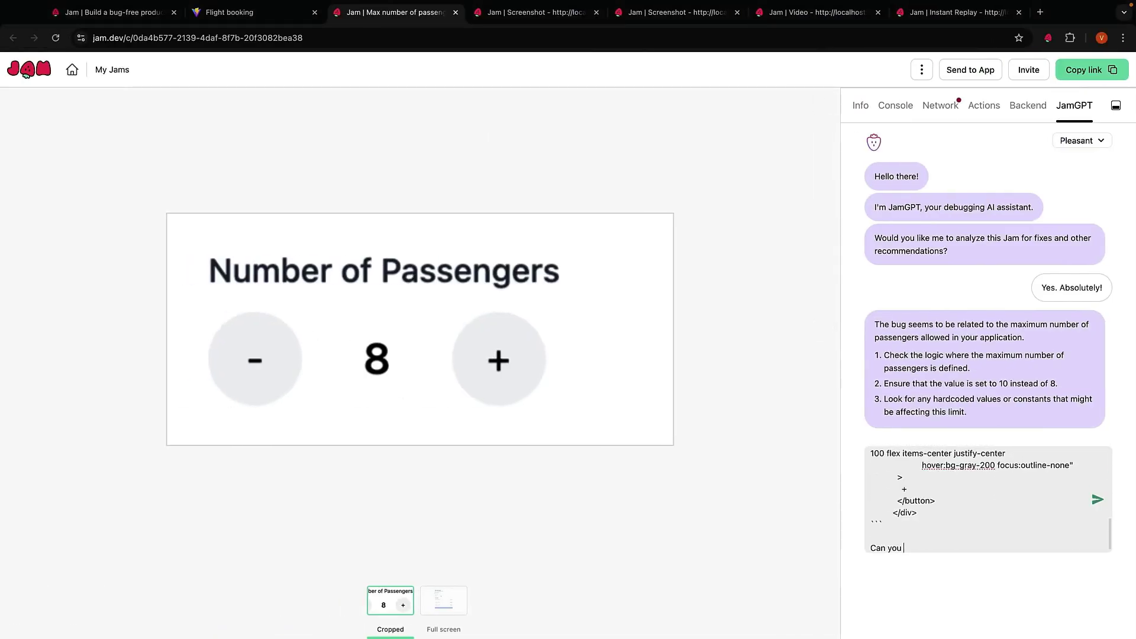
type(" fix the code for me?")
key("Return")
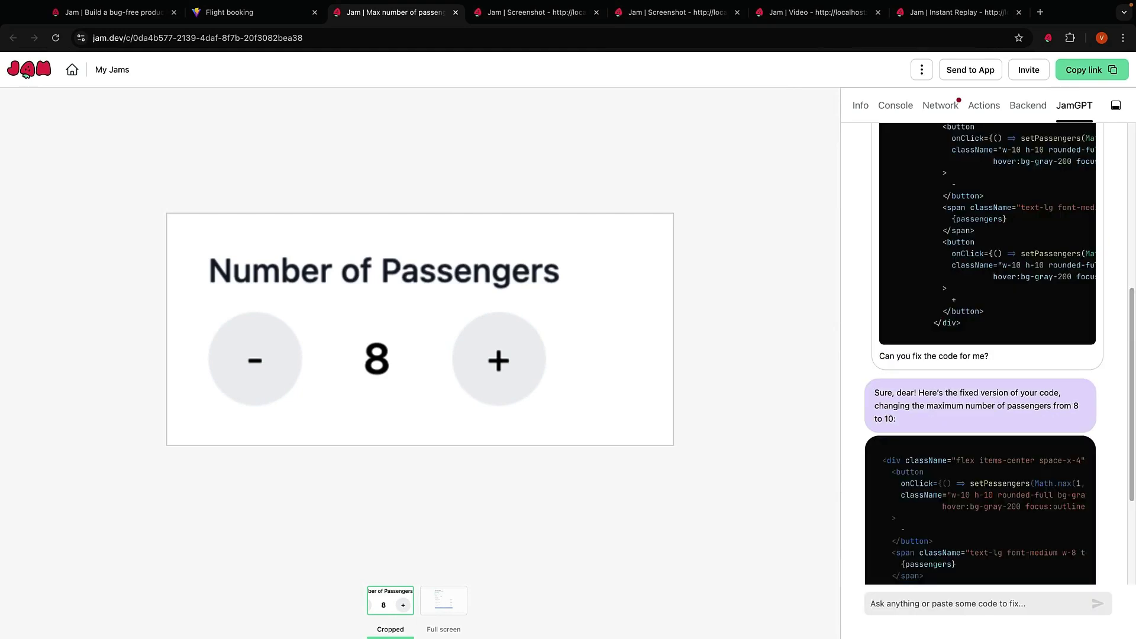
Step: Compare the old Math.min(8, passengers + 1) with the fixed Math.min(10, …) and copy the fixed code
scroll(959, 535, "down", 3)
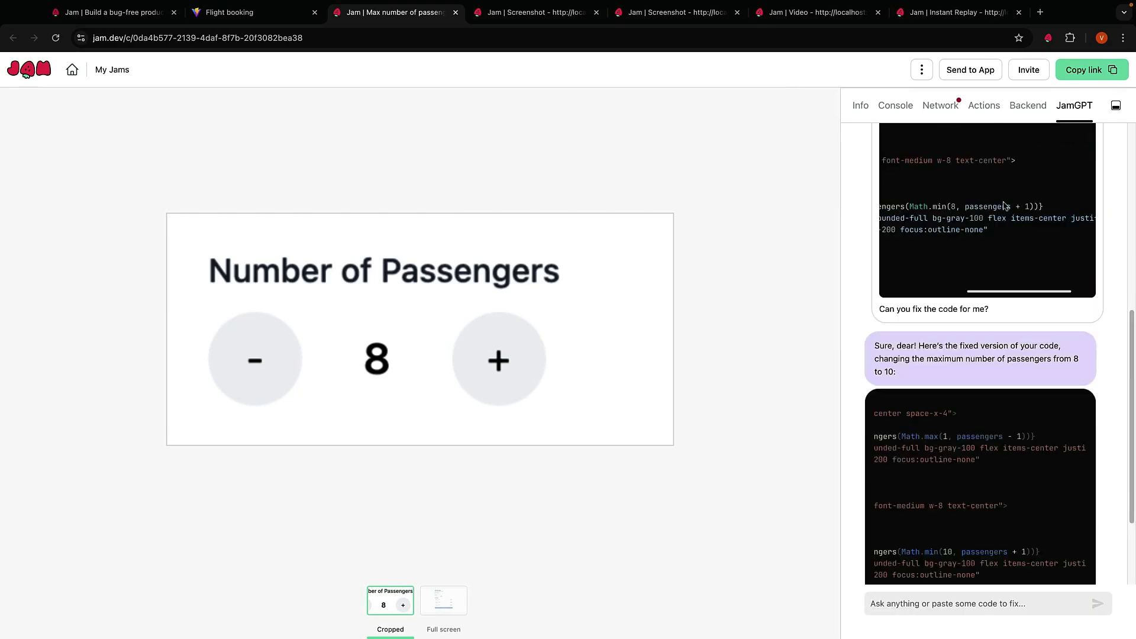
scroll(936, 521, "right", 3)
scroll(941, 355, "up", 2)
left_click_drag(909, 207, 1036, 208)
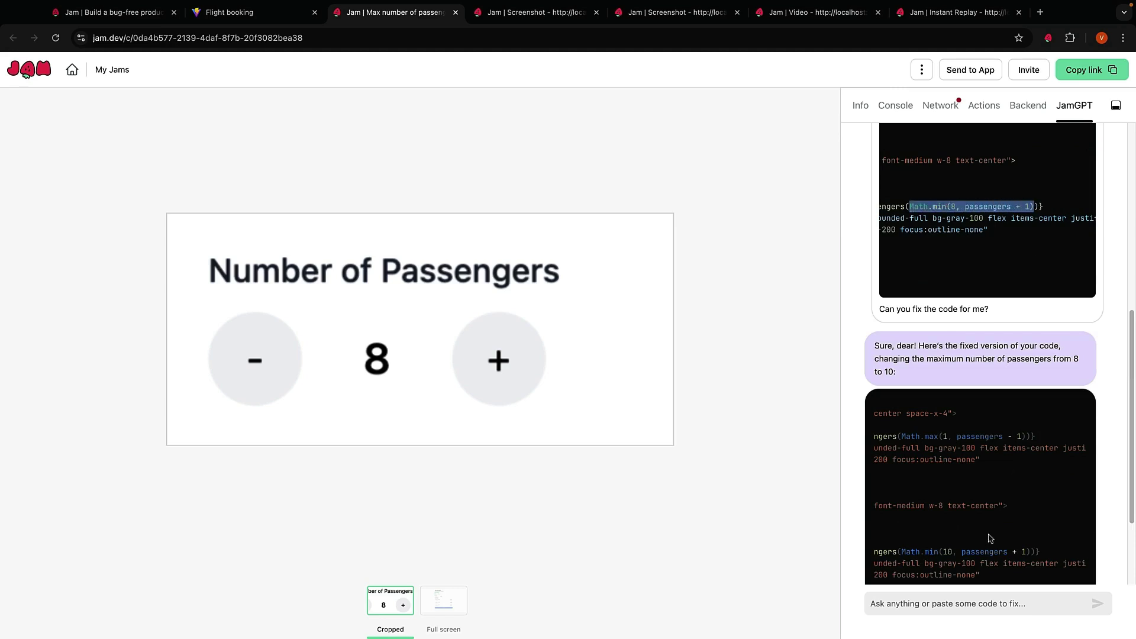
scroll(982, 536, "down", 1)
left_click_drag(897, 530, 1037, 531)
left_click(1045, 536)
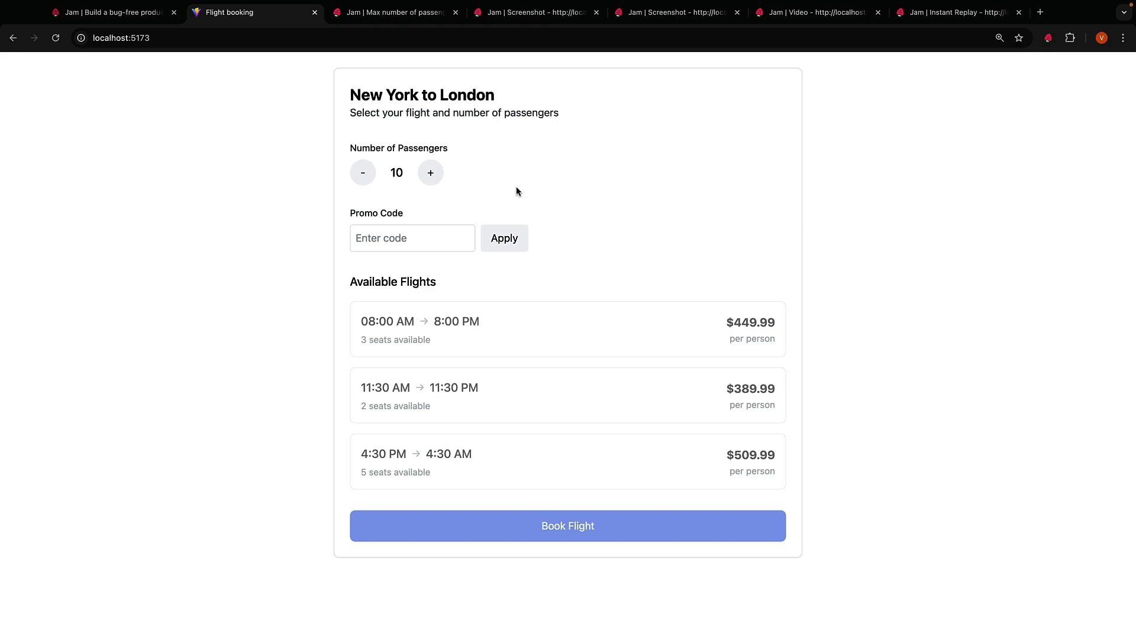
Step: Switch from the Flight booking app to the jam.dev website tab
key("ctrl+shift+Tab")
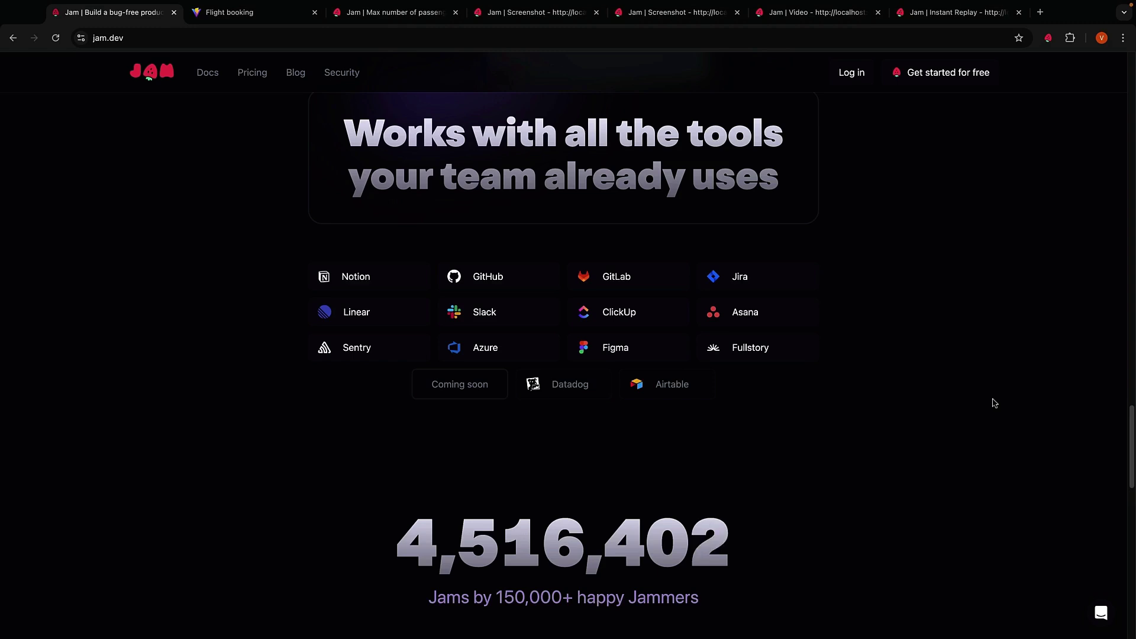
Step: Jump to the top of the jam.dev homepage to show the 'One click bug reports devs love' hero
key("Home")
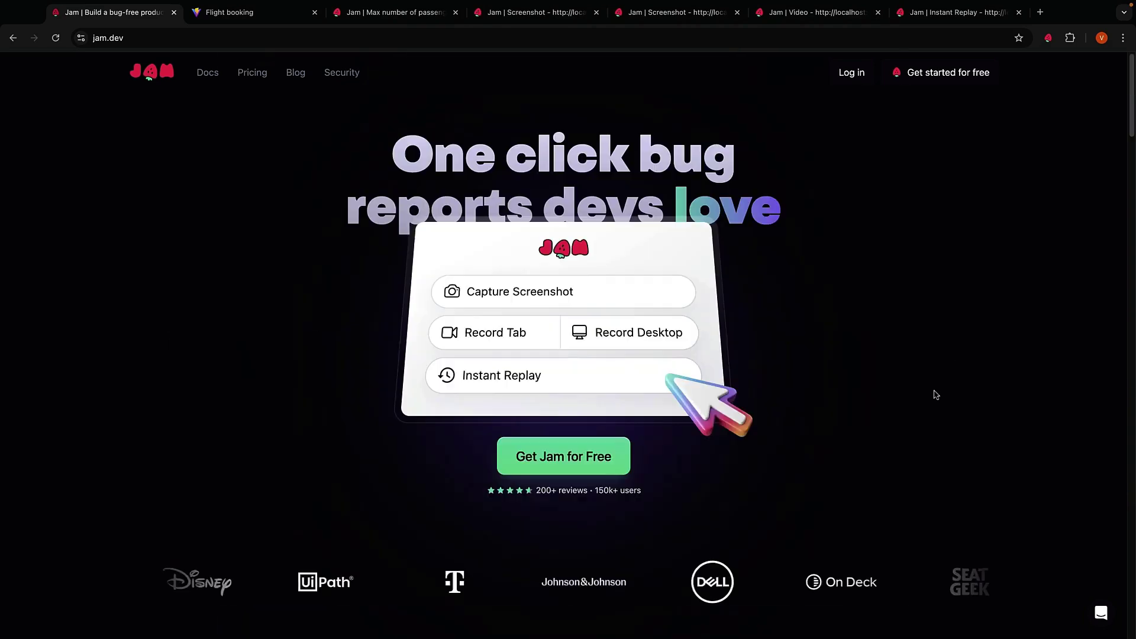